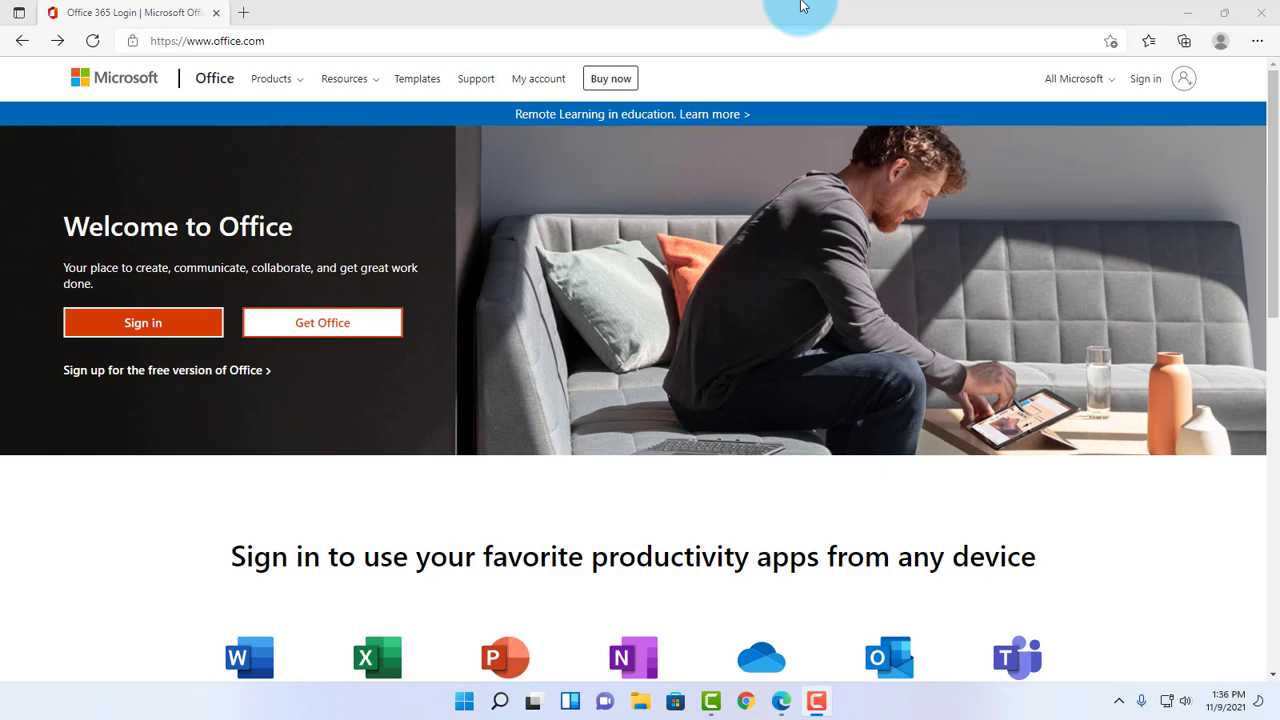
left_click(320, 37)
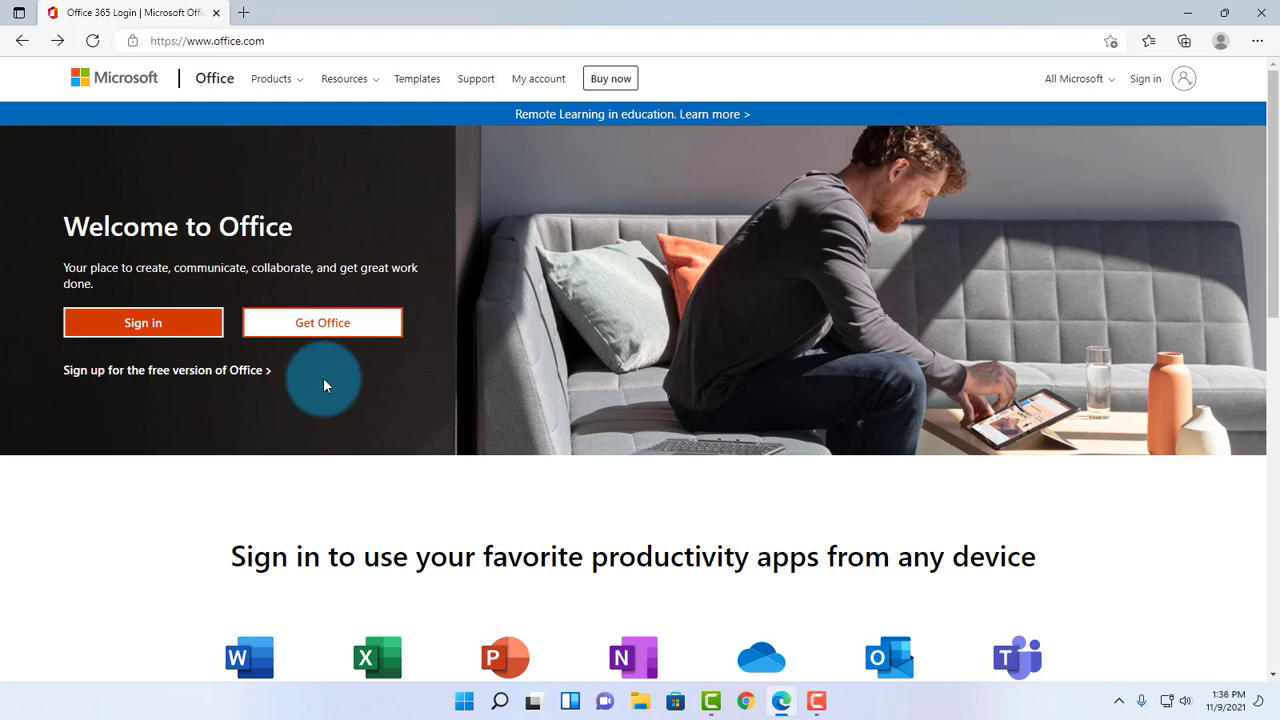
left_click(214, 372)
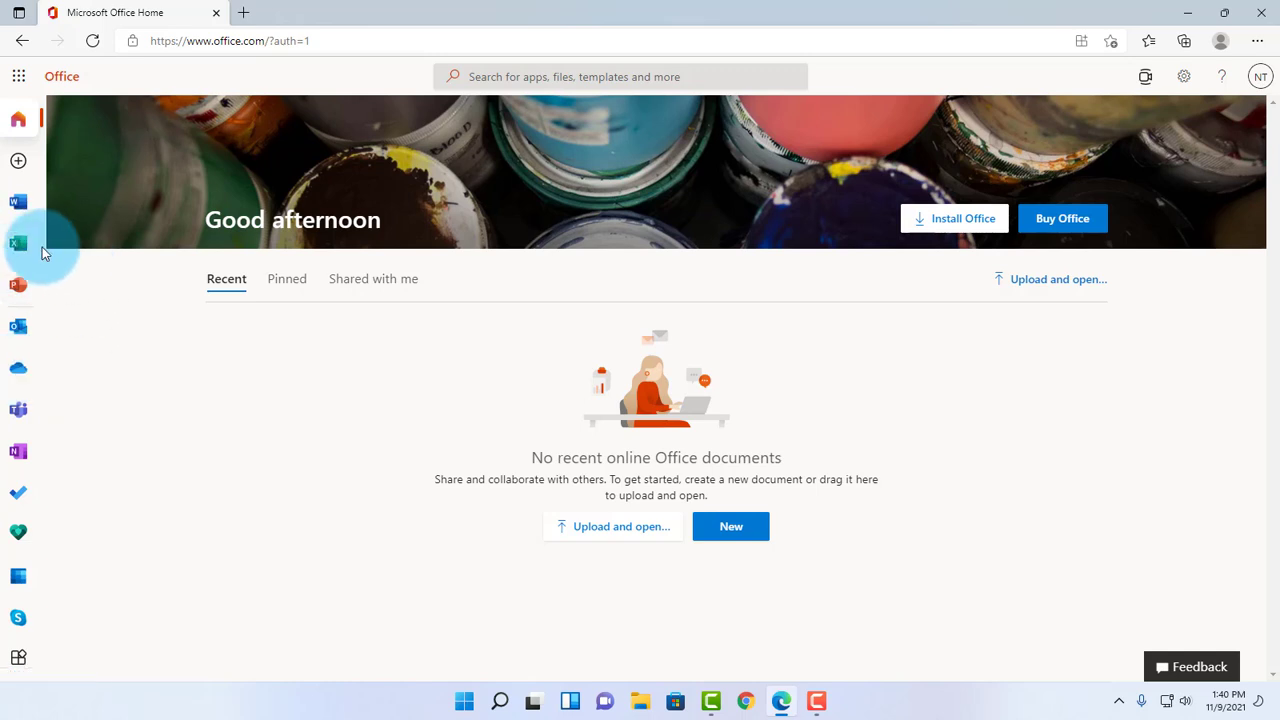
Create a new blank Excel workbook from the Office home page.
left_click(17, 78)
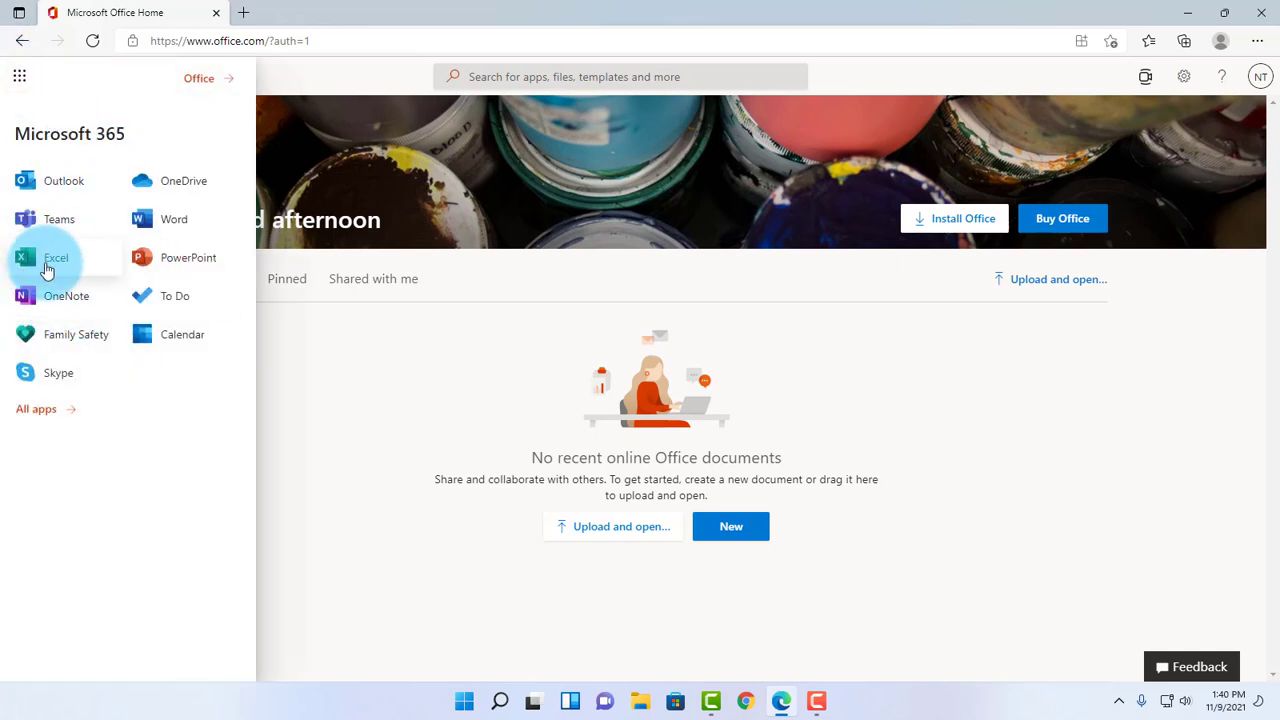
left_click(312, 343)
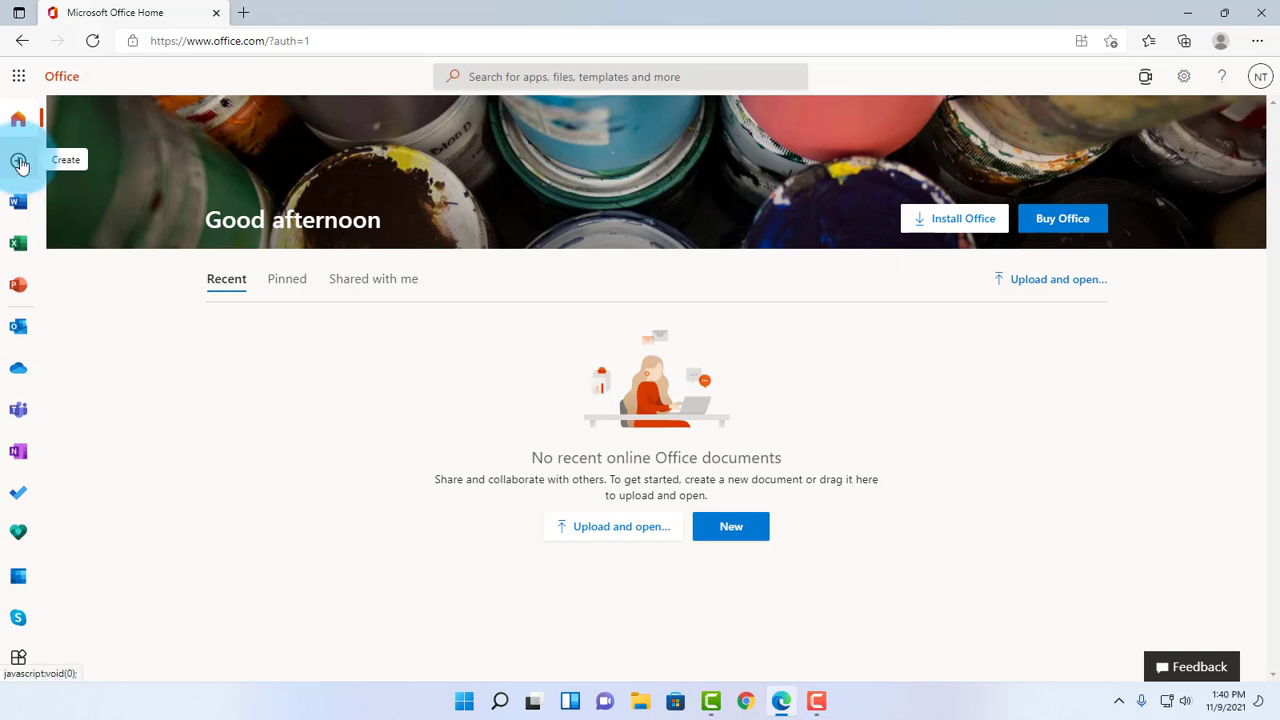
left_click(20, 163)
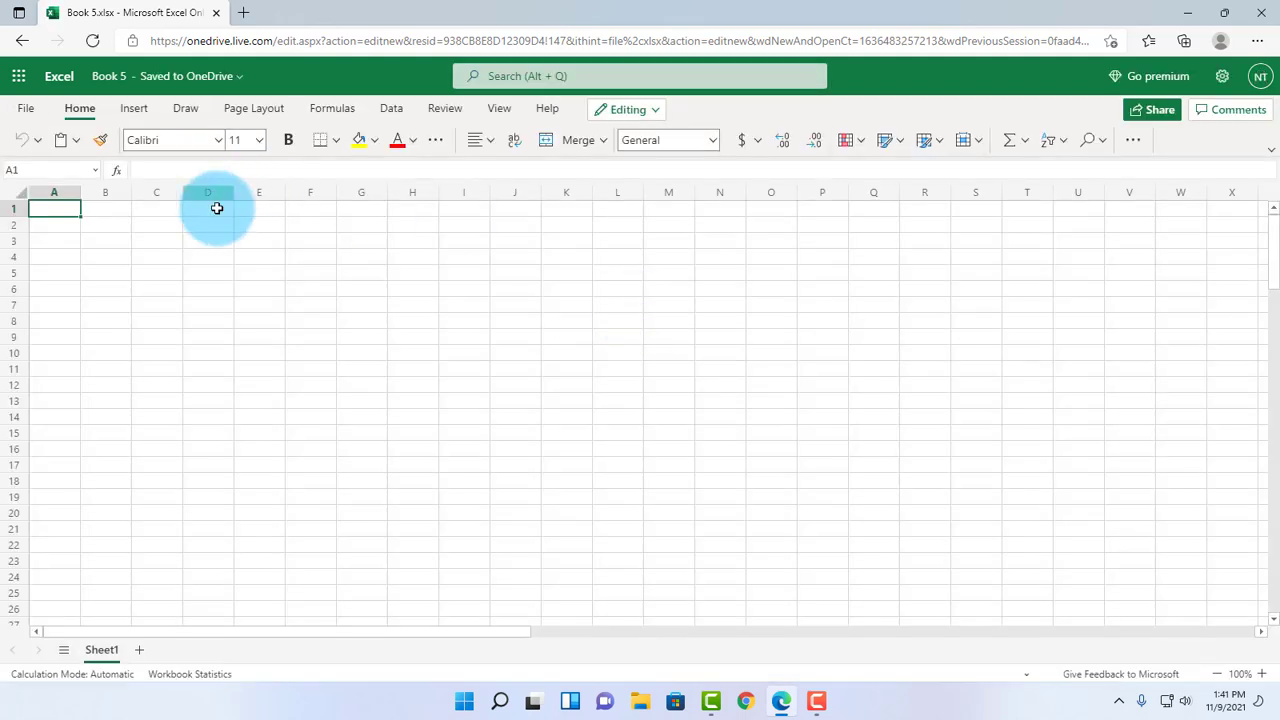
Rename the workbook as new 1.
left_click(116, 80)
key("BackSpace")
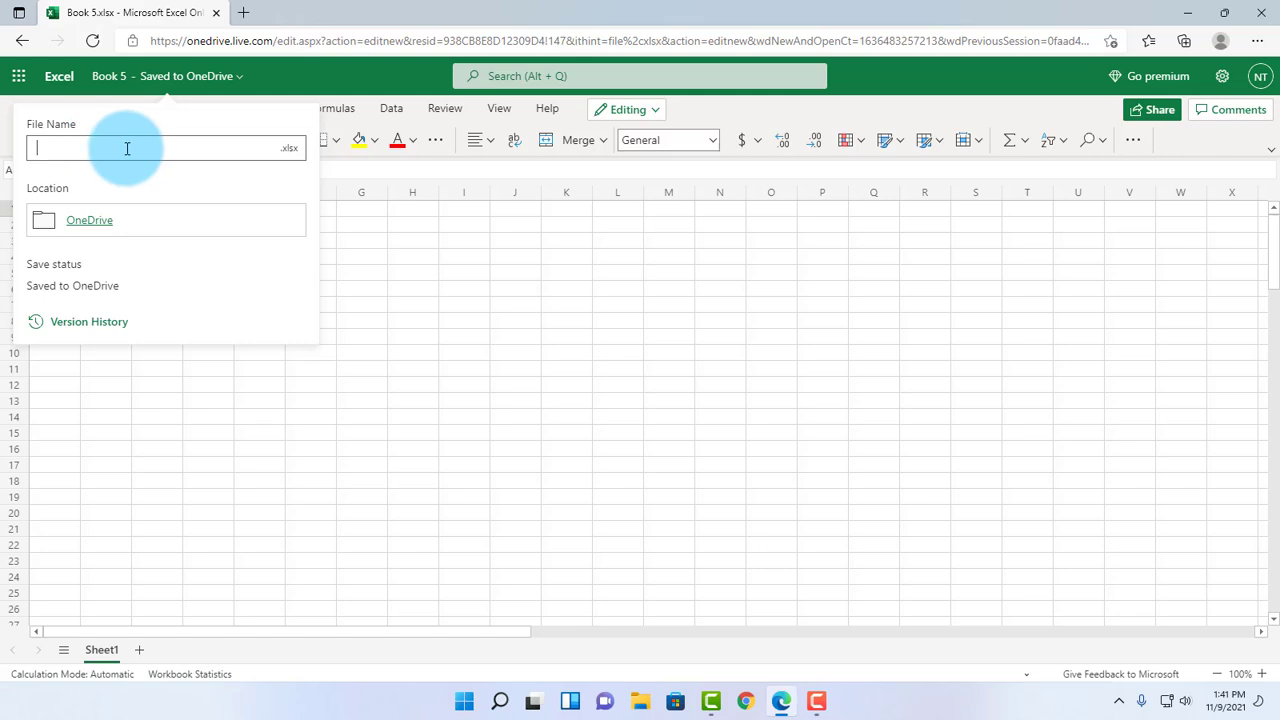
type("new")
key("Return")
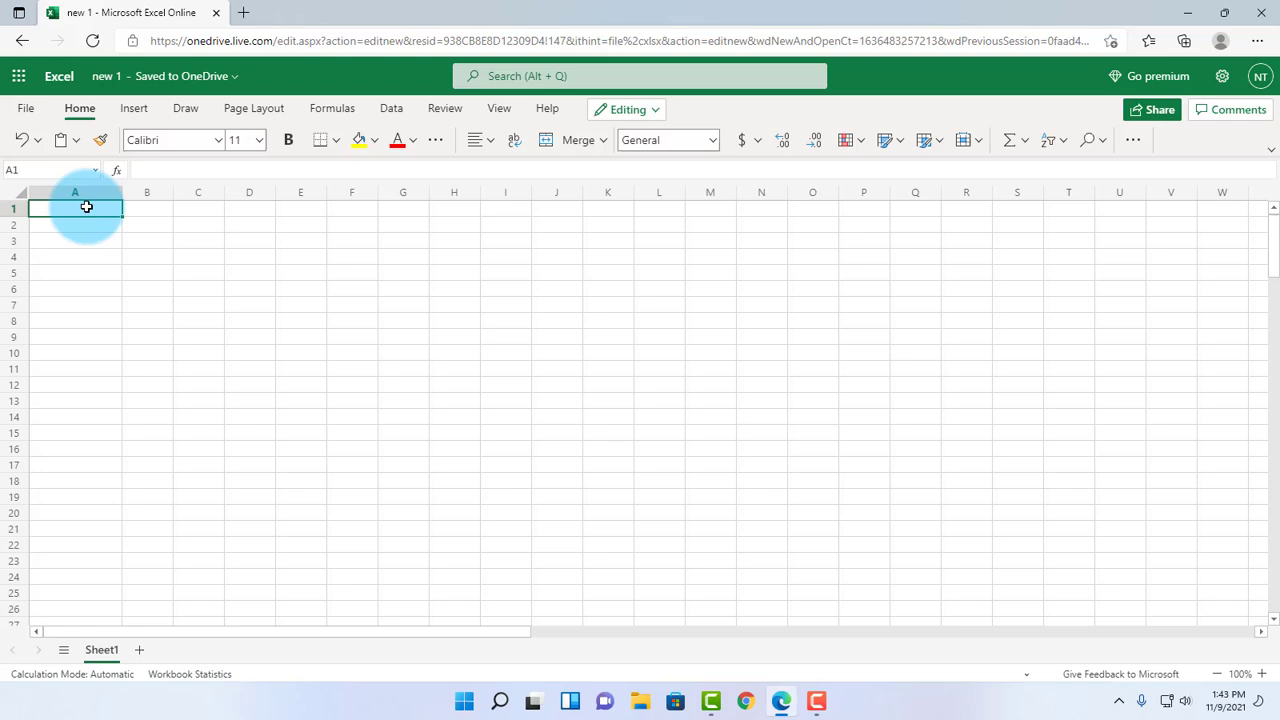
Move the active cell down, up and sideways around the first rows and columns of Sheet1, starting from A1.
key("Down")
key("Down")
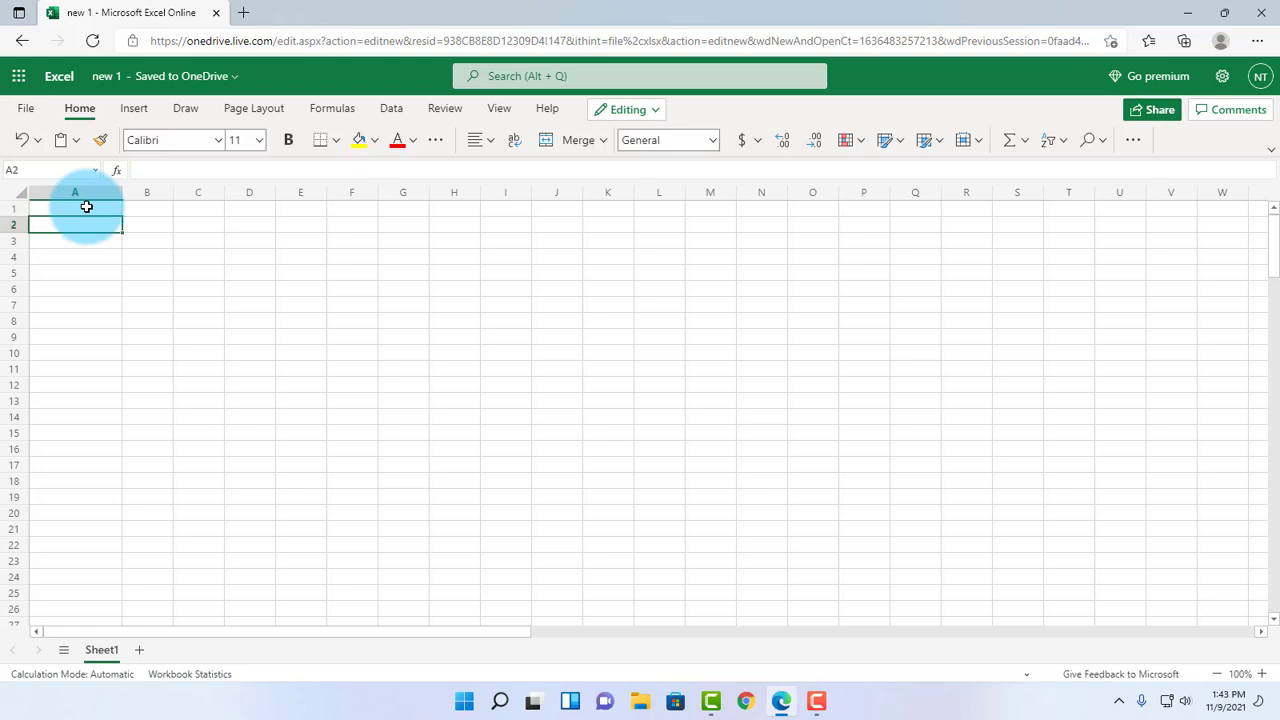
key("Up")
key("Right")
key("Right")
key("Right")
key("Left")
key("Left")
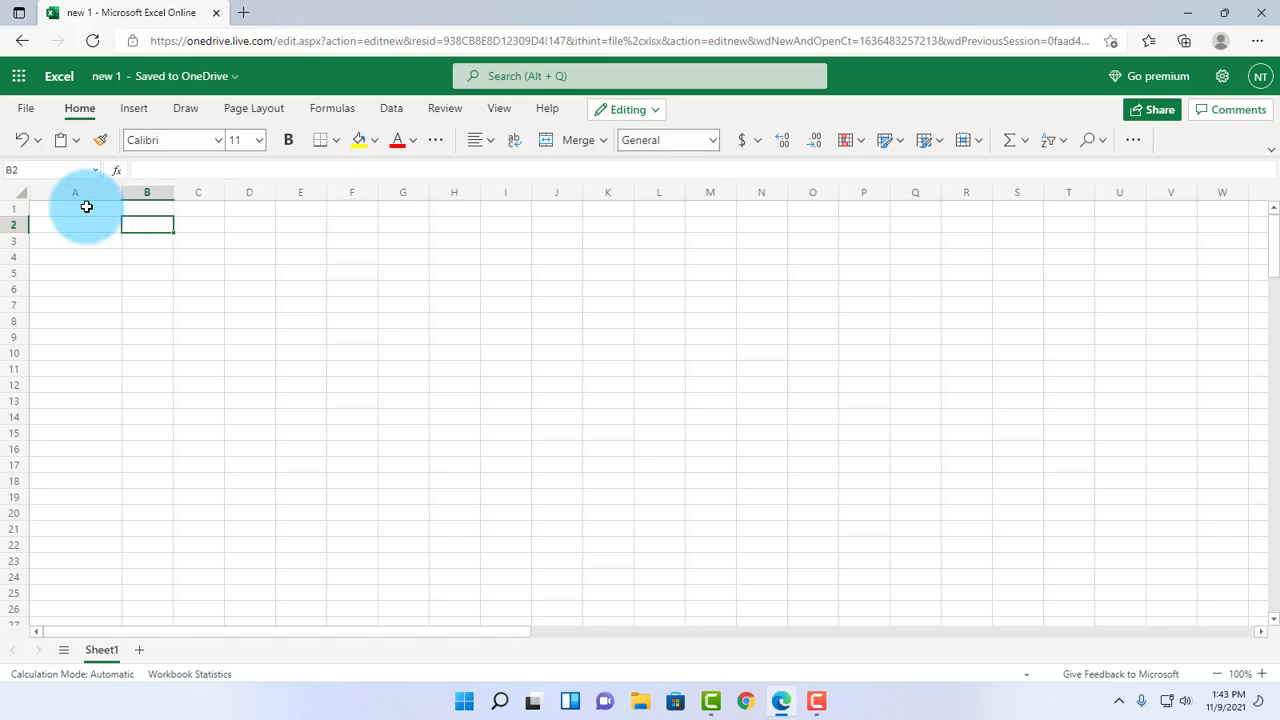
key("Left")
key("Down")
Step the active cell down column A to cell A9.
key("Return")
key("Return")
key("Return")
key("Return")
key("Return")
key("Return")
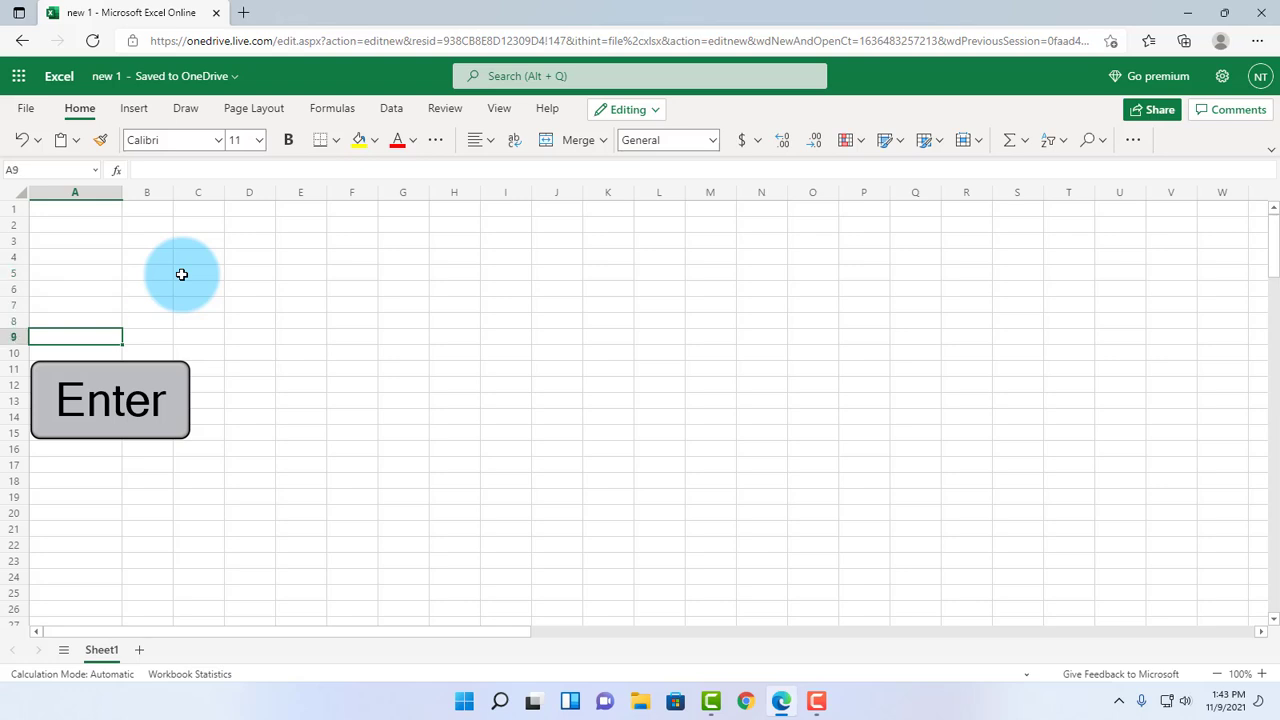
Step the active cell across row 9 from column A to cell E9.
key("Tab")
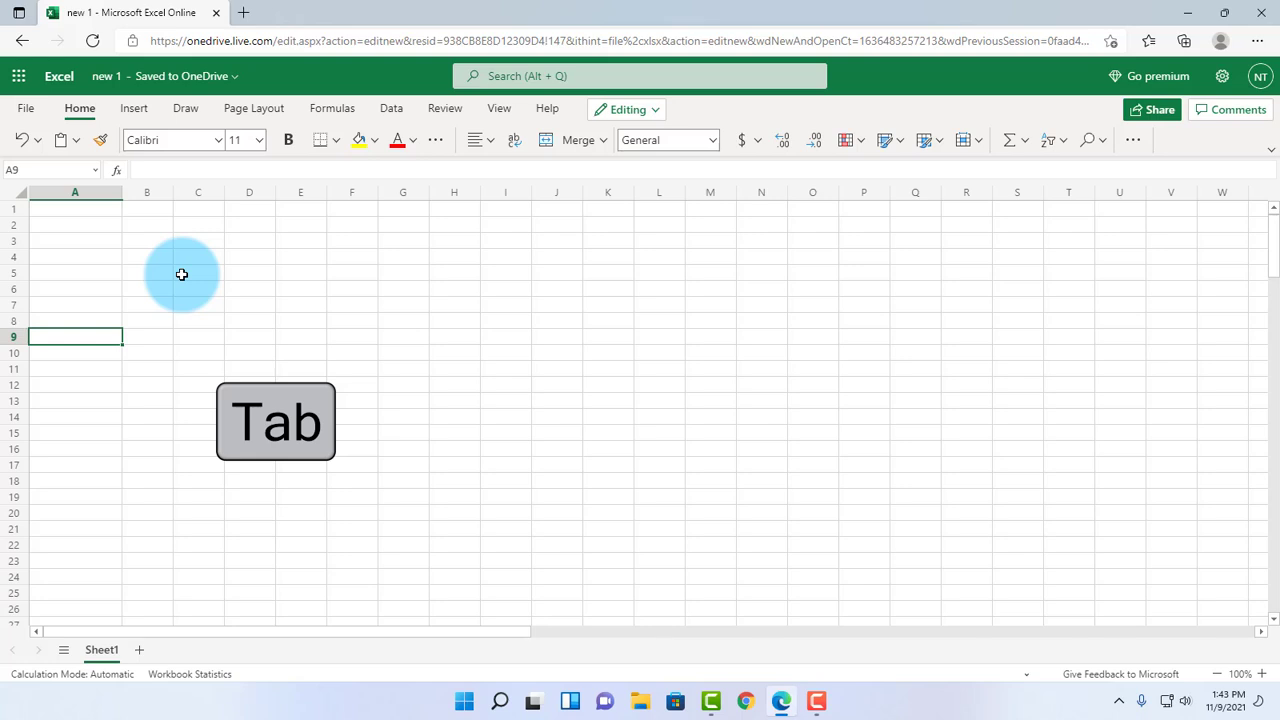
key("Tab")
key("Tab")
key("Tab")
key("Tab")
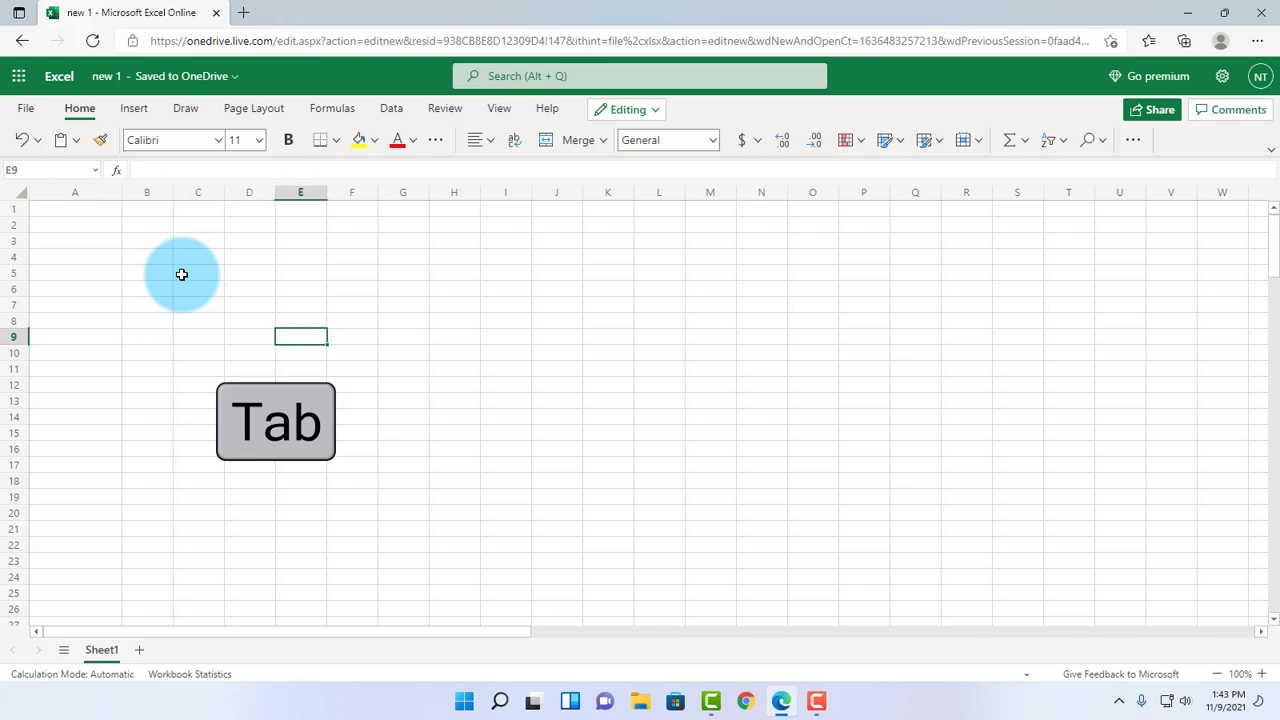
Step the active cell backwards along row 9 from cell E9 towards column A.
key("shift+Tab")
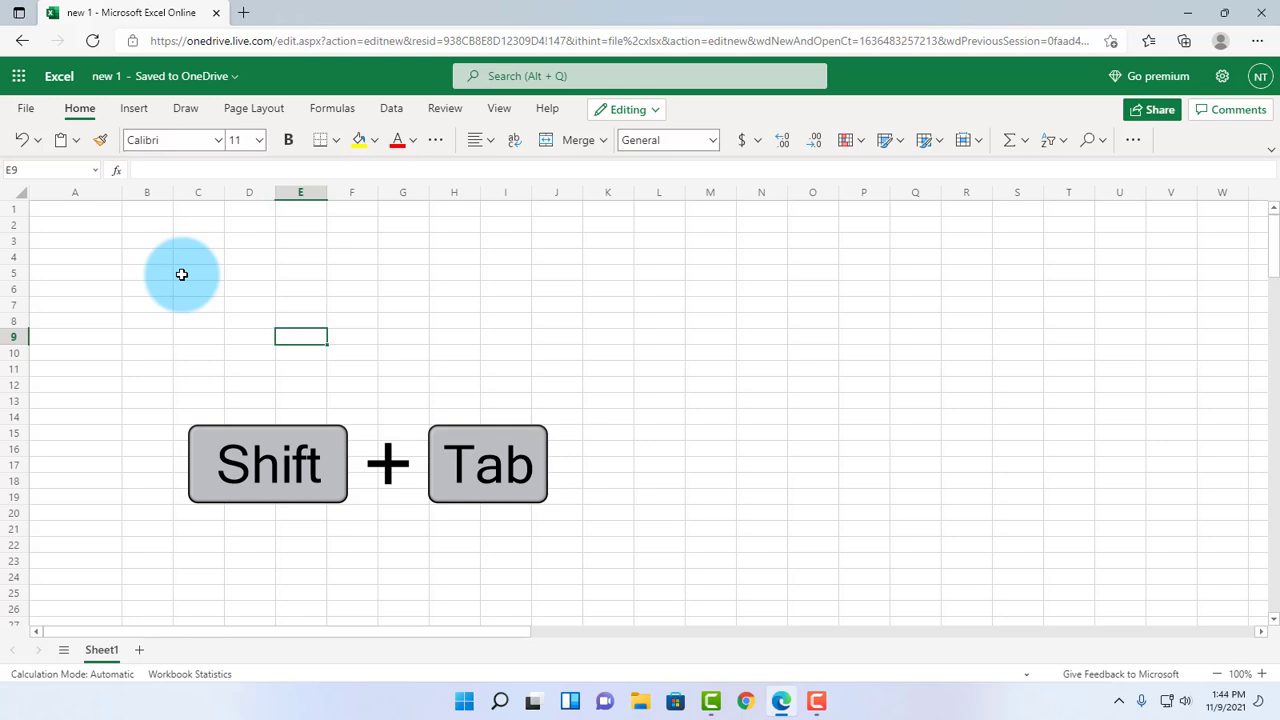
key("shift+Tab")
key("shift+Tab")
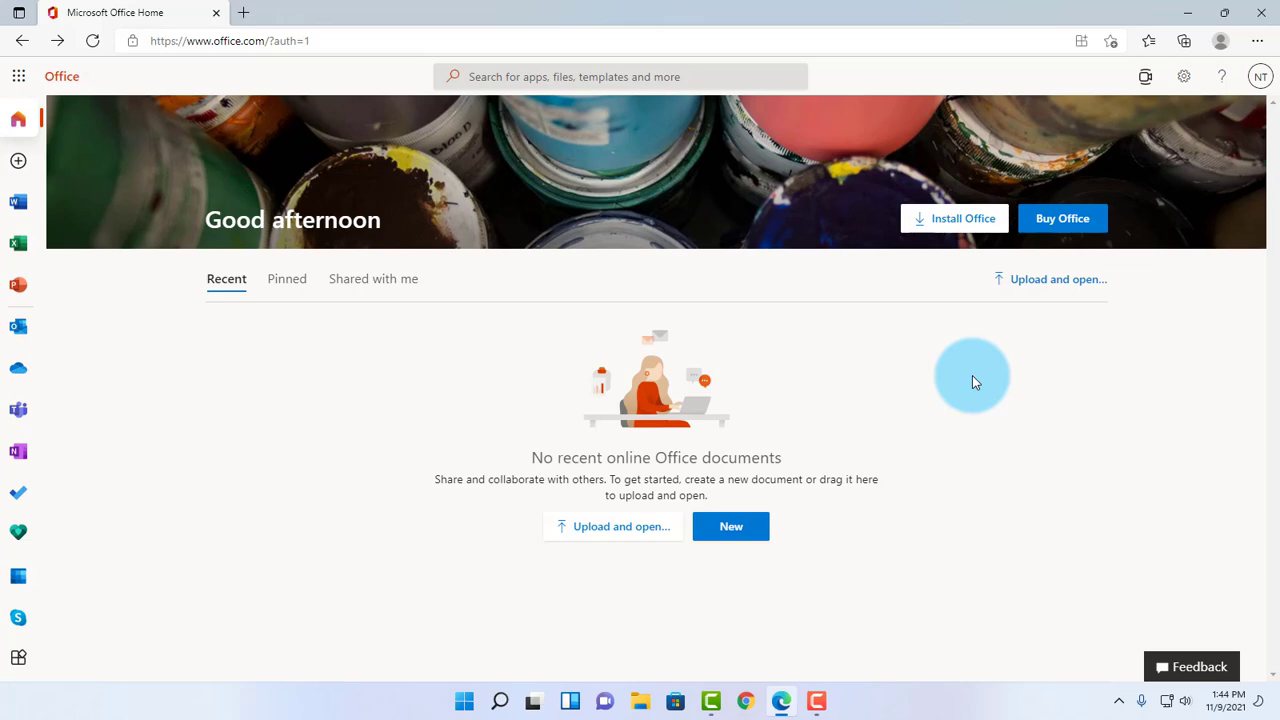
Upload the Fruits workbook from the desktop to the Office home page and open it in Excel.
left_click(1224, 12)
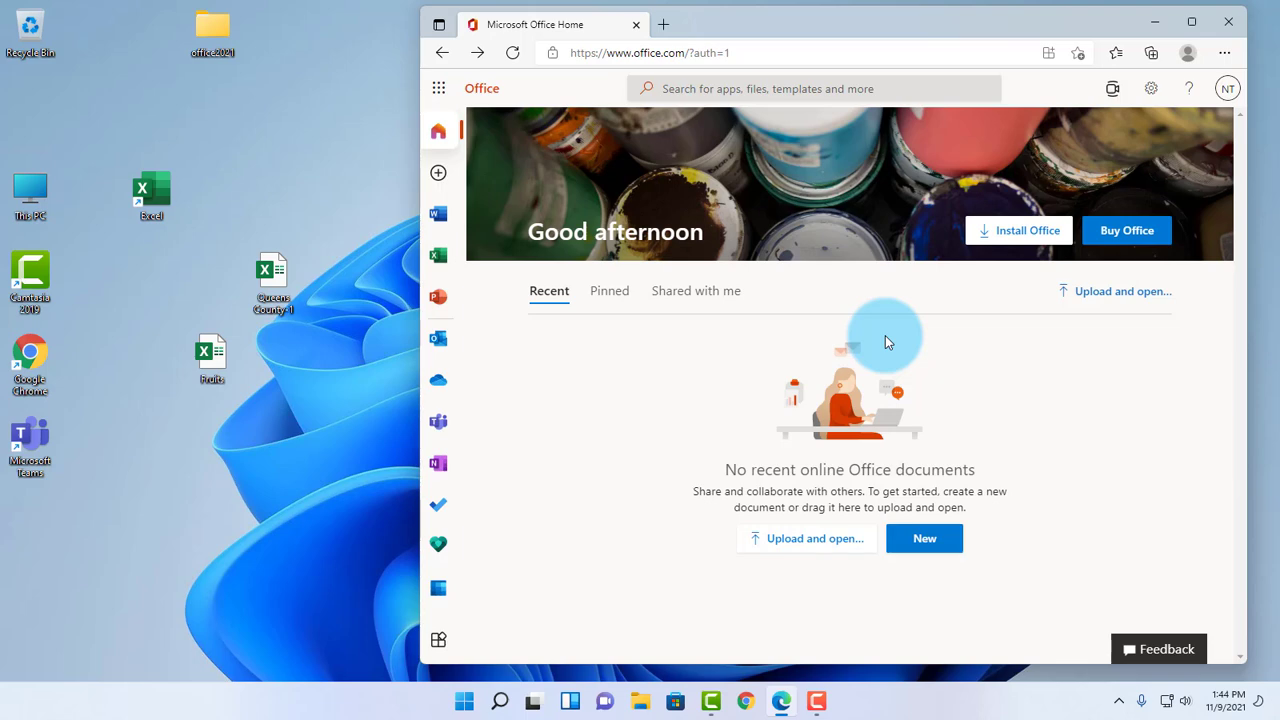
left_click(246, 396)
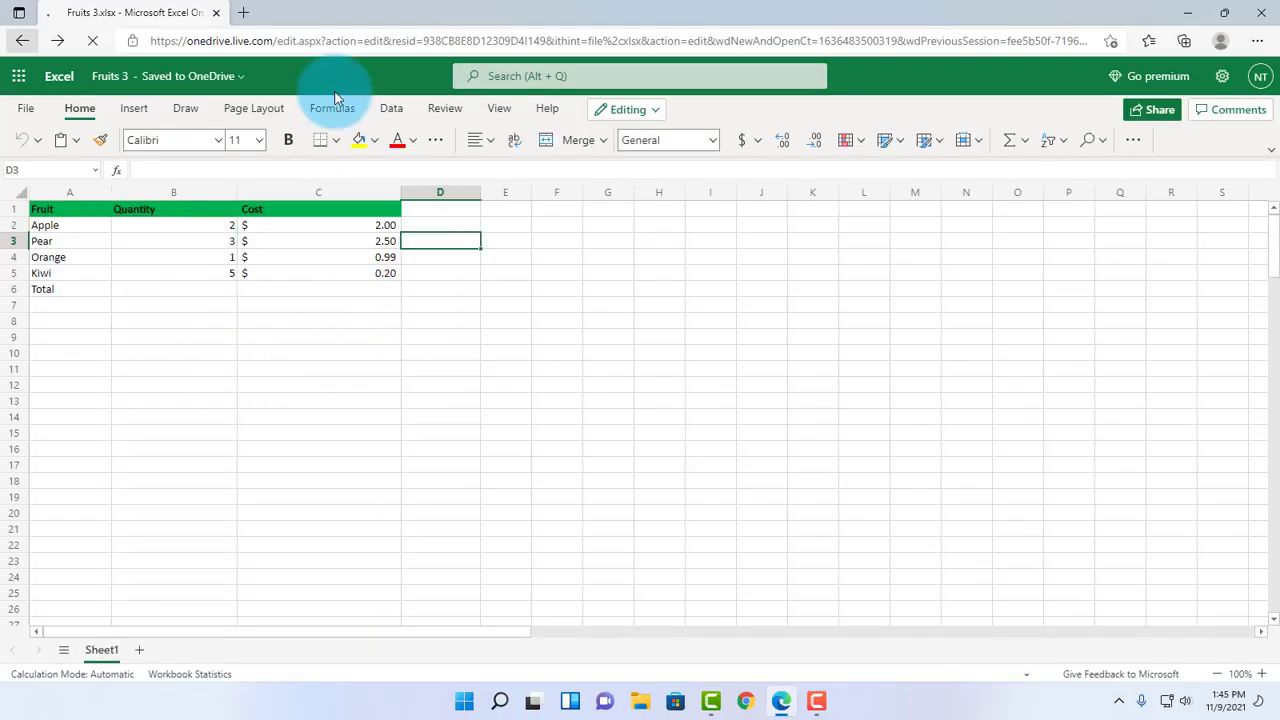
Return to the Office home page and view the desktop files offered for upload, without uploading any.
key("alt+Left")
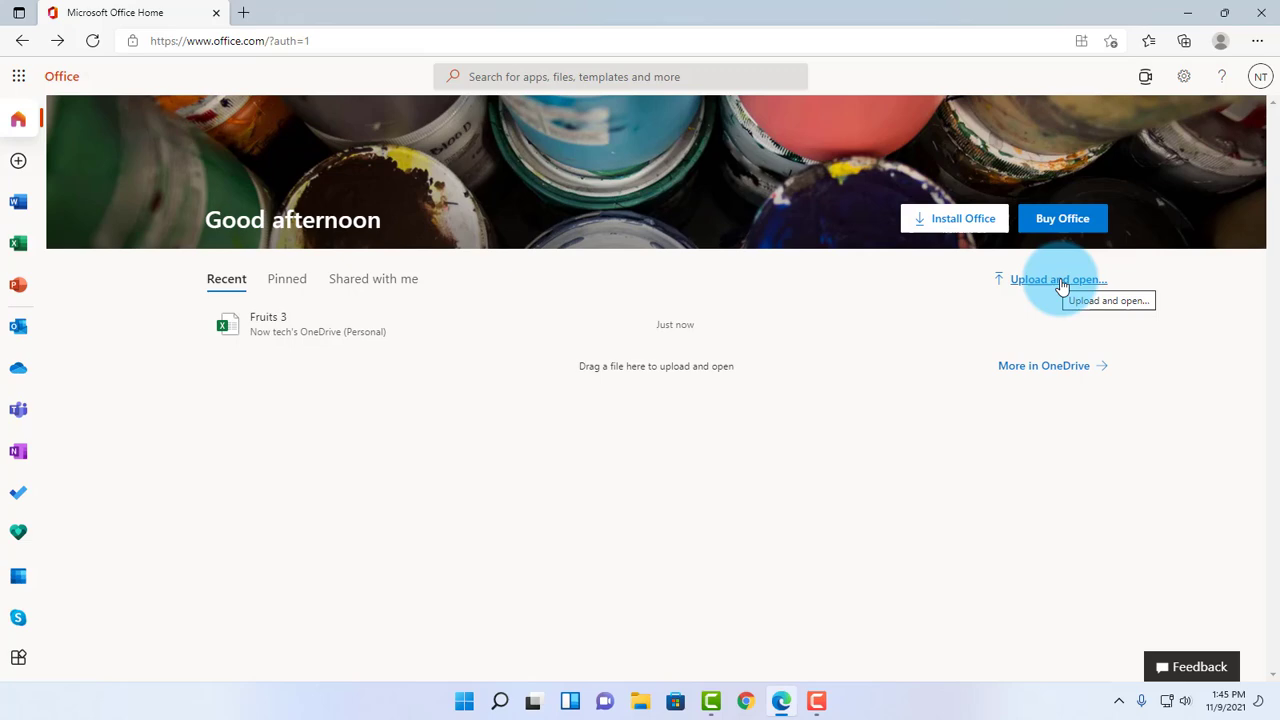
left_click(1062, 283)
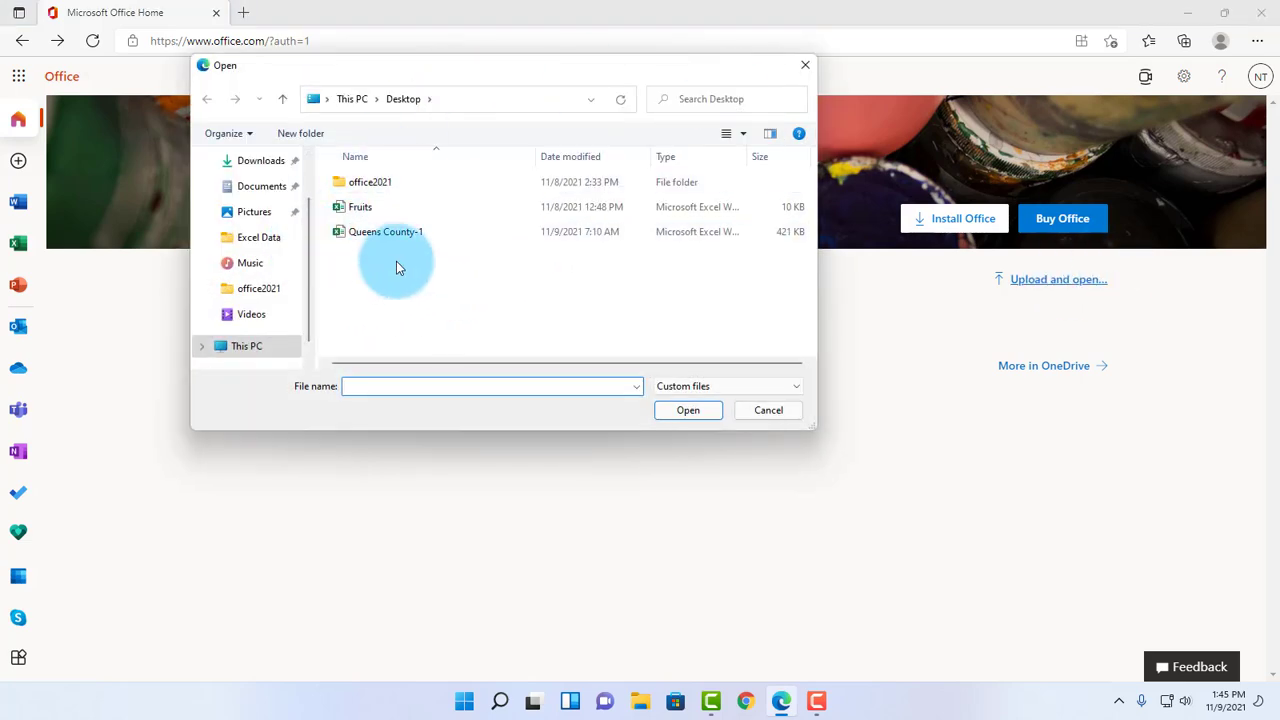
left_click(768, 411)
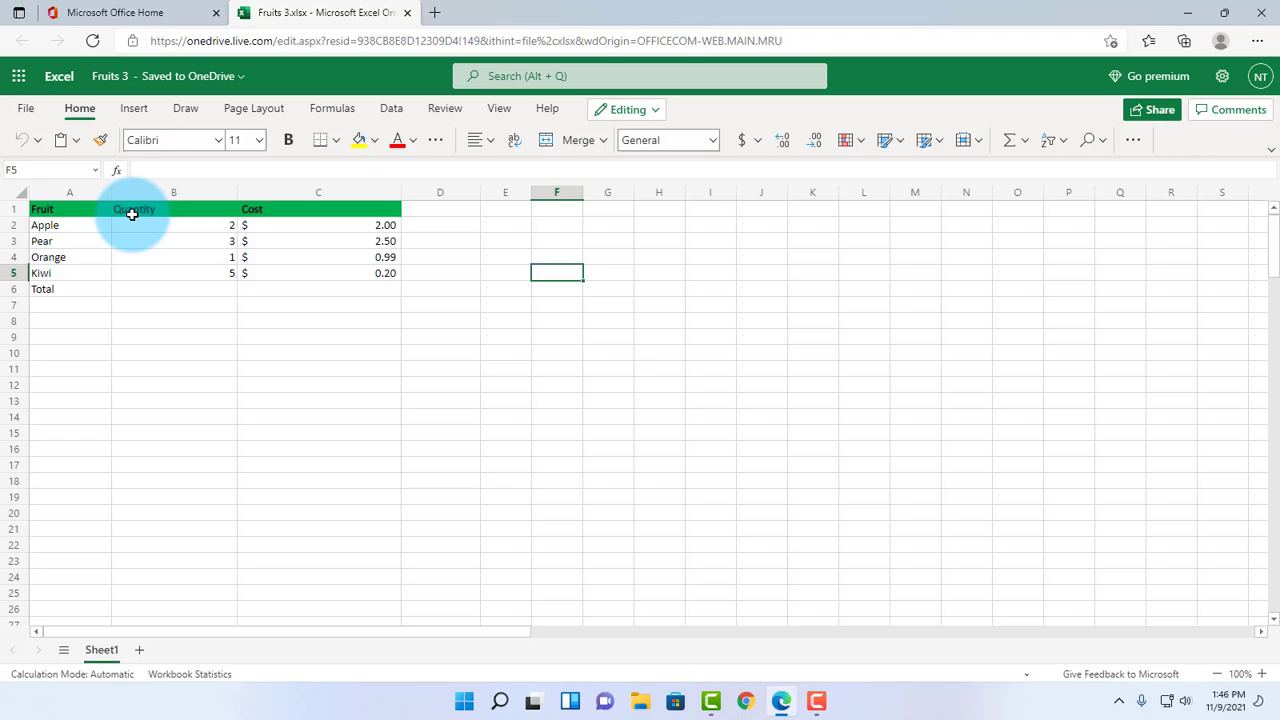
Enter the column heading Organic in cell D1 of the Fruits 3 workbook.
left_click(460, 209)
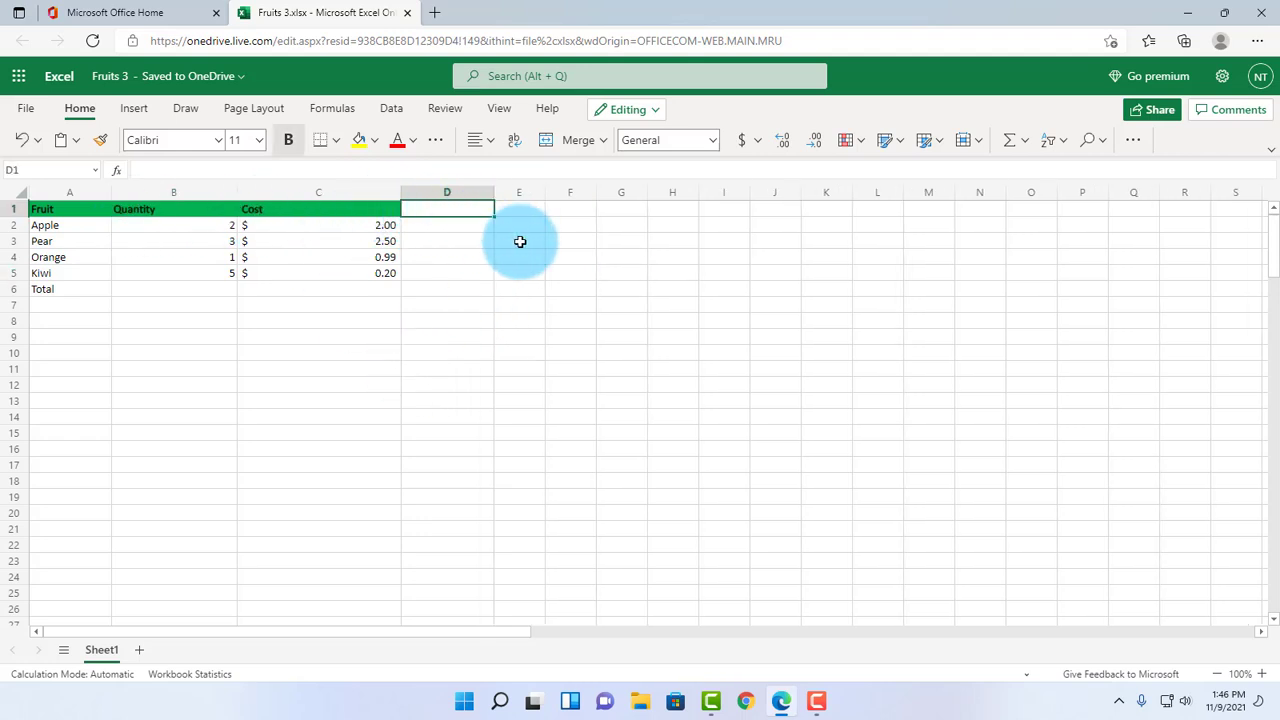
type("Org")
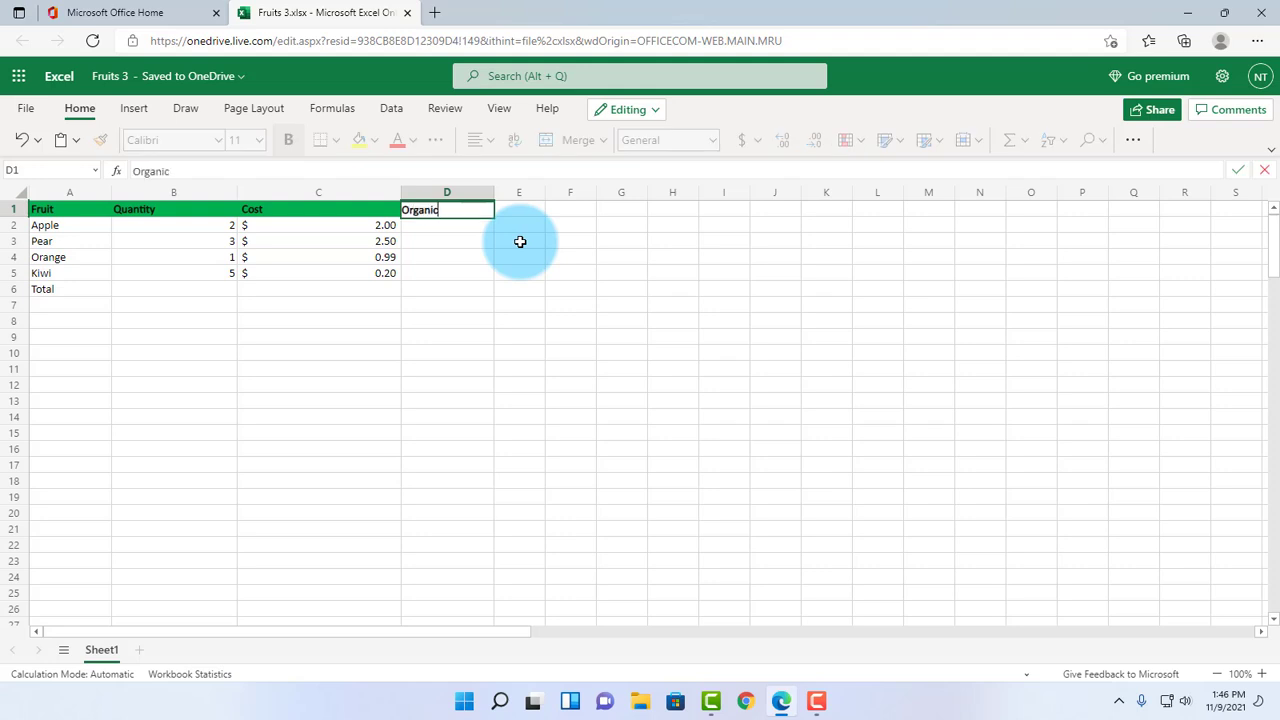
type("anic")
key("Return")
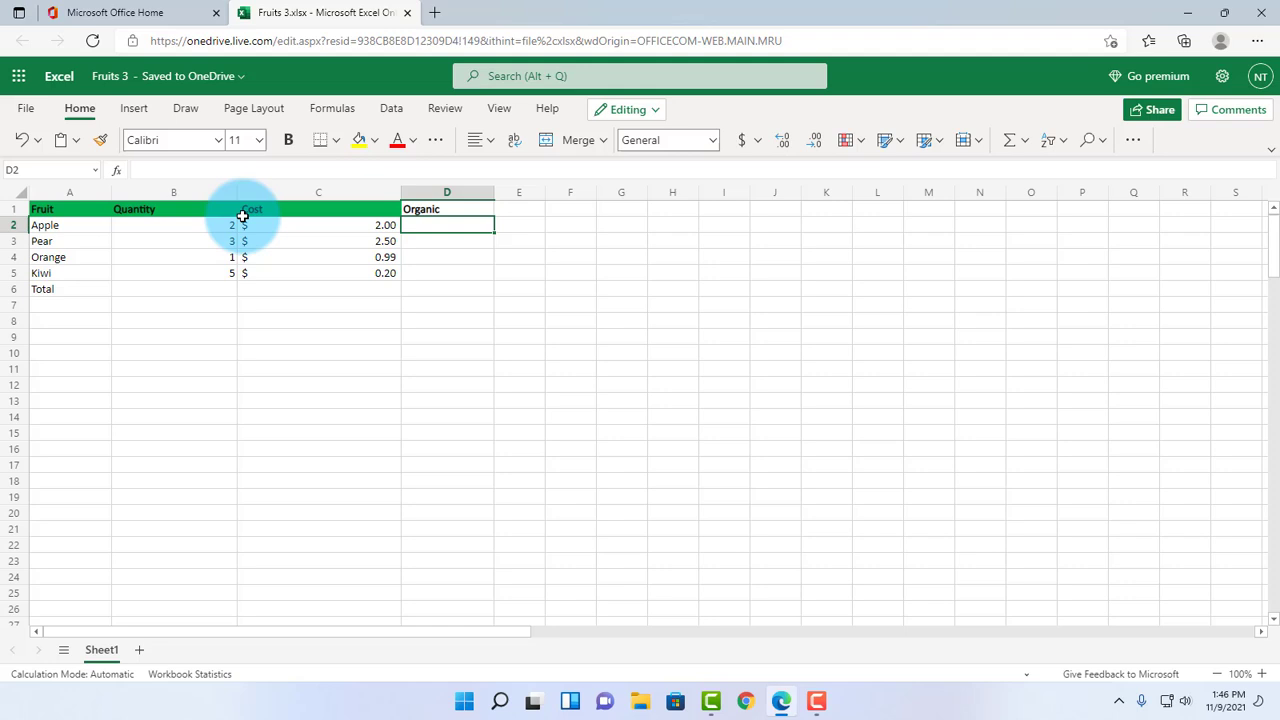
Copy the formatting of the Cost heading in C1 onto the Organic heading in D1 with Format Painter.
left_click(284, 209)
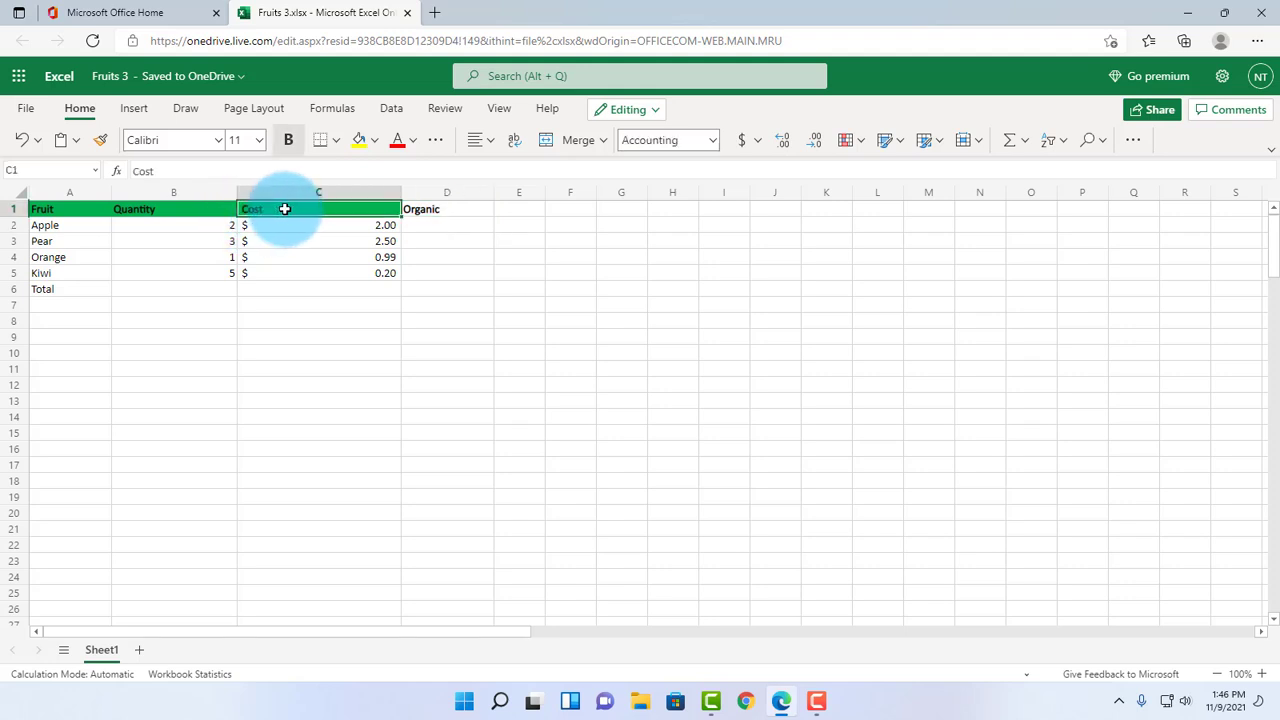
mouse_move(286, 209)
left_mouse_down()
mouse_move(443, 237)
mouse_move(237, 206)
mouse_move(282, 210)
left_mouse_up()
left_click(101, 141)
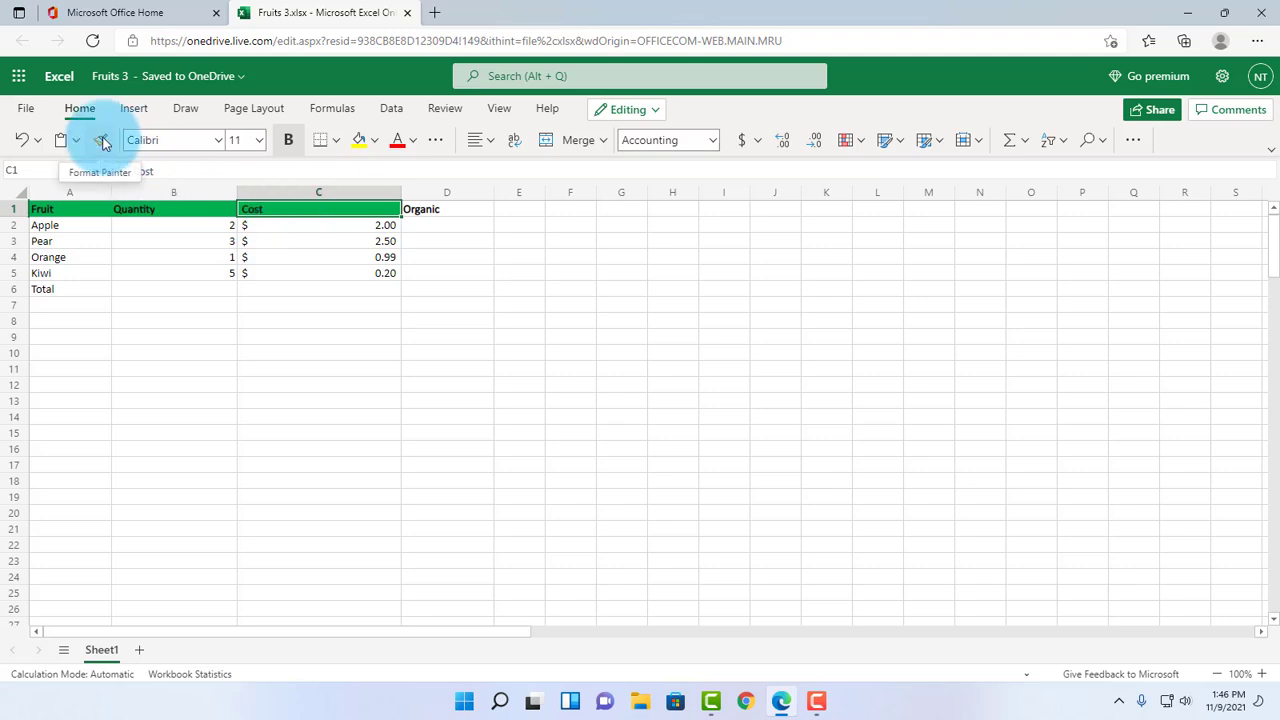
left_click(101, 141)
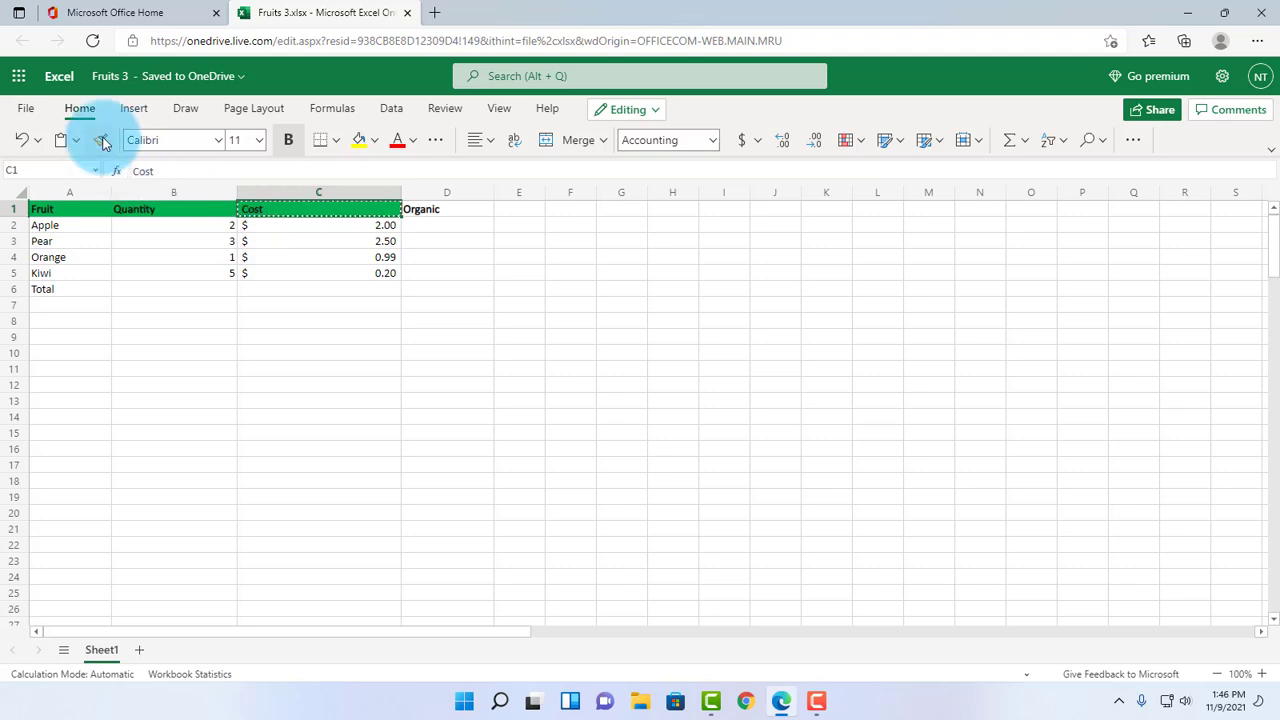
left_click(440, 209)
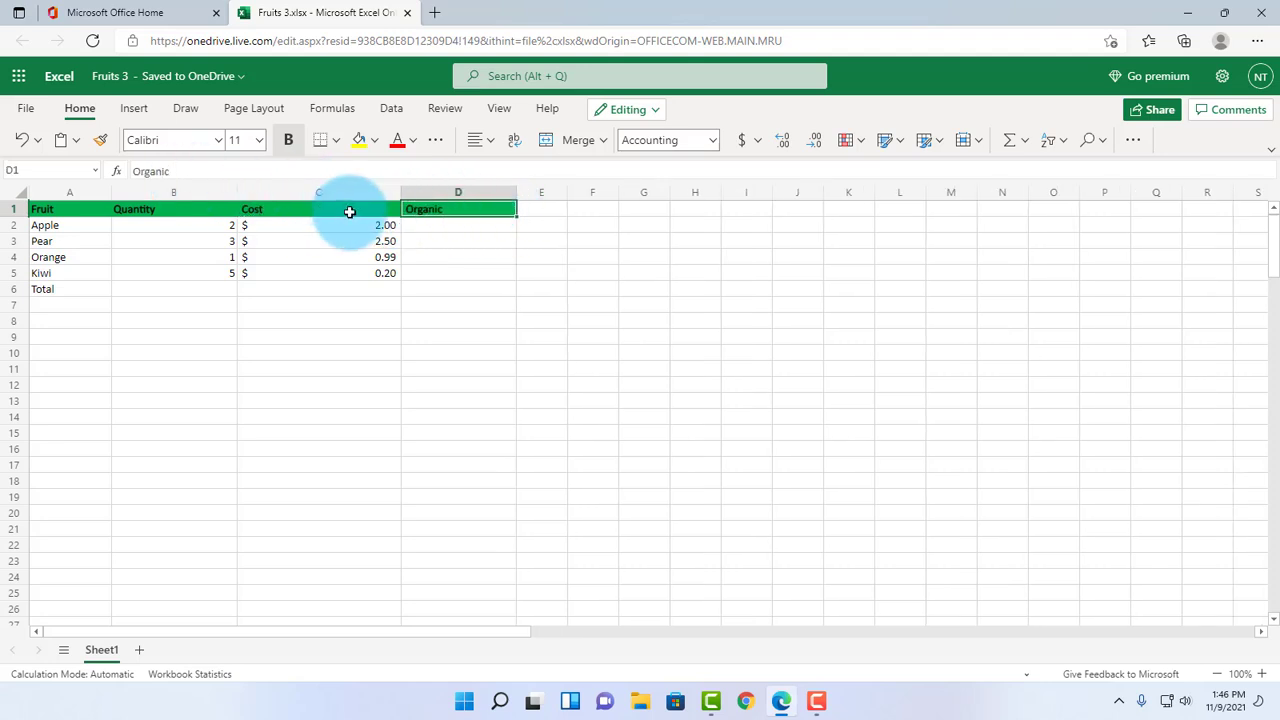
Total the Quantity values in B2:B5 with AutoSum, placing the result in cell B6.
left_click(230, 225)
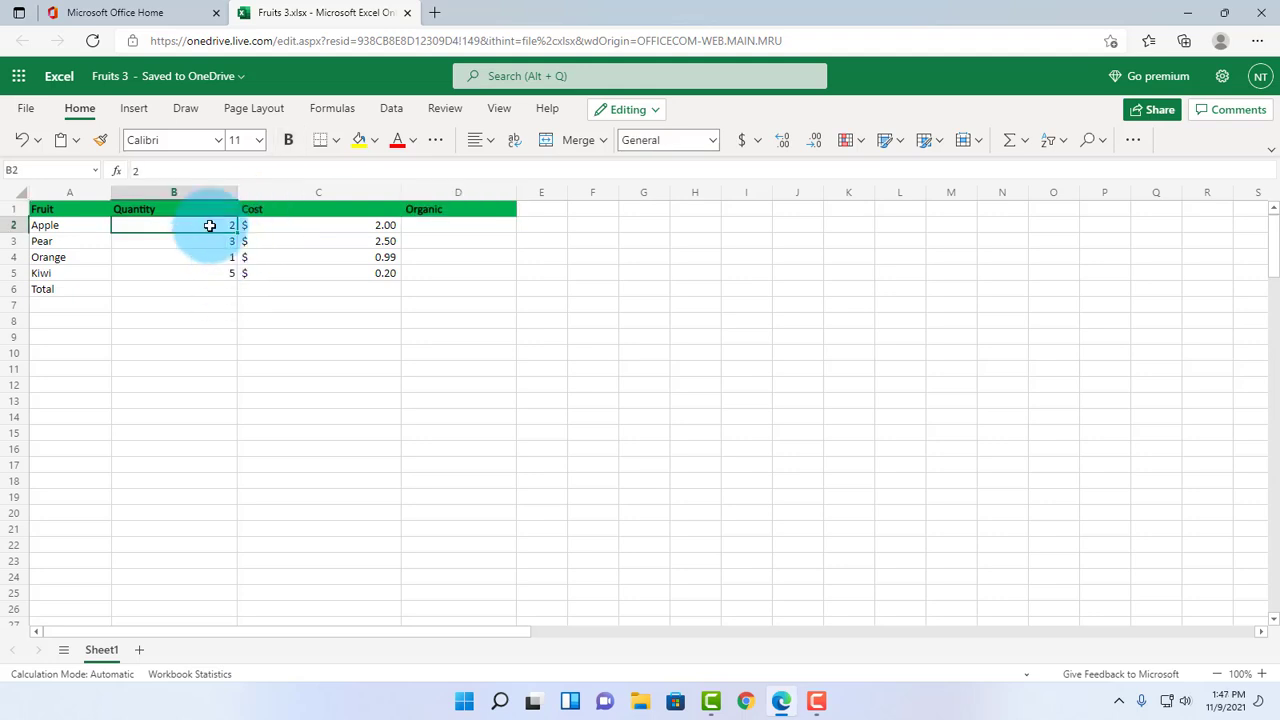
left_click_drag(210, 225, 213, 272)
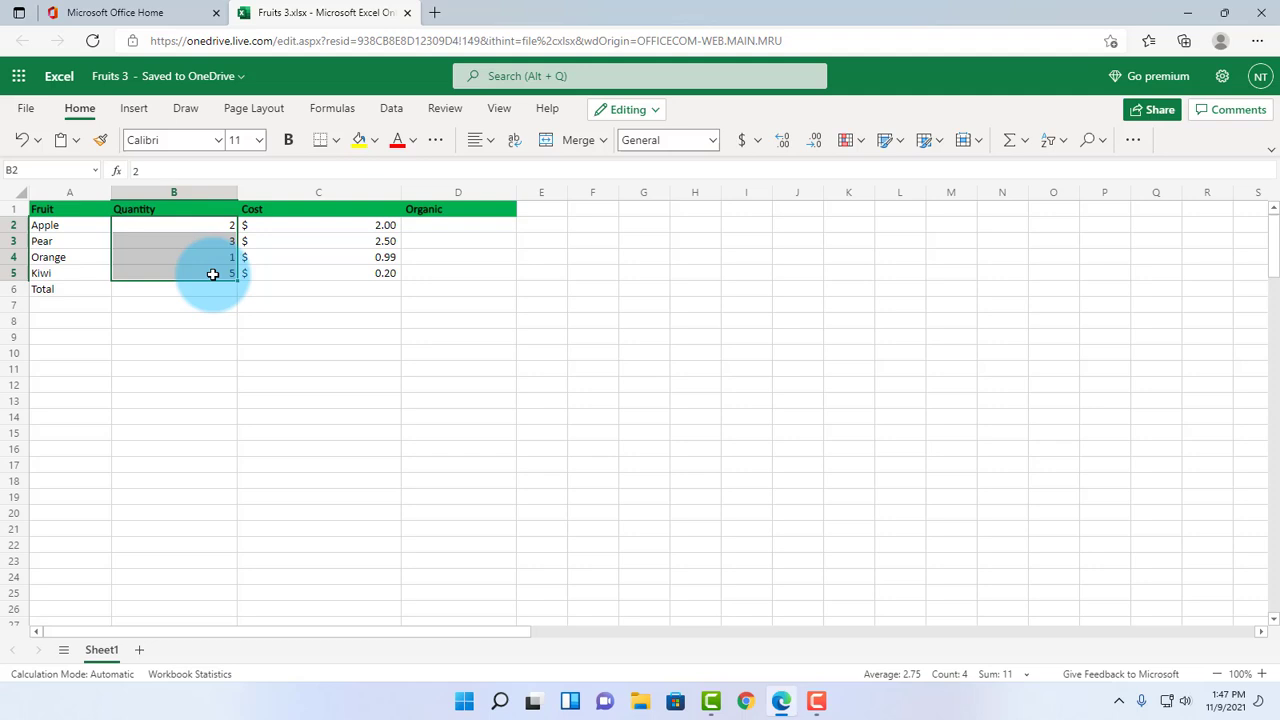
left_click(1012, 141)
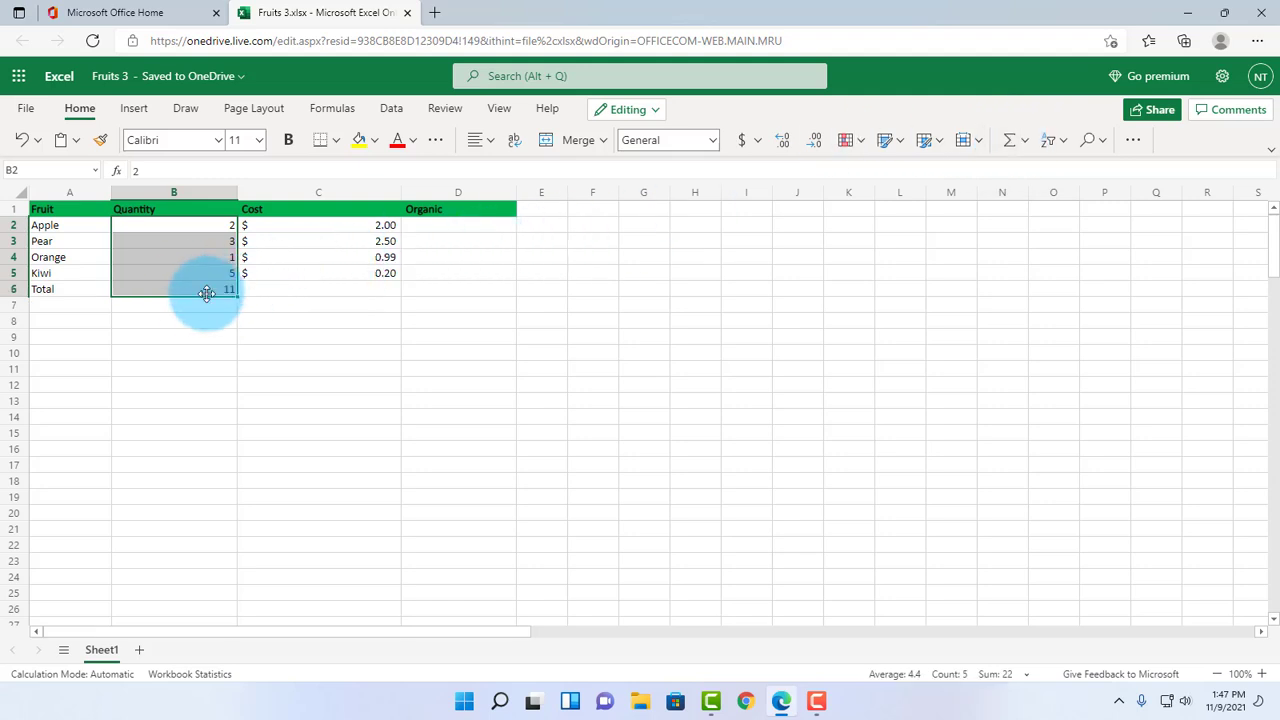
Enter the formula =SUM(c2:c5) in cell C6 to total the Cost column.
left_click(374, 215)
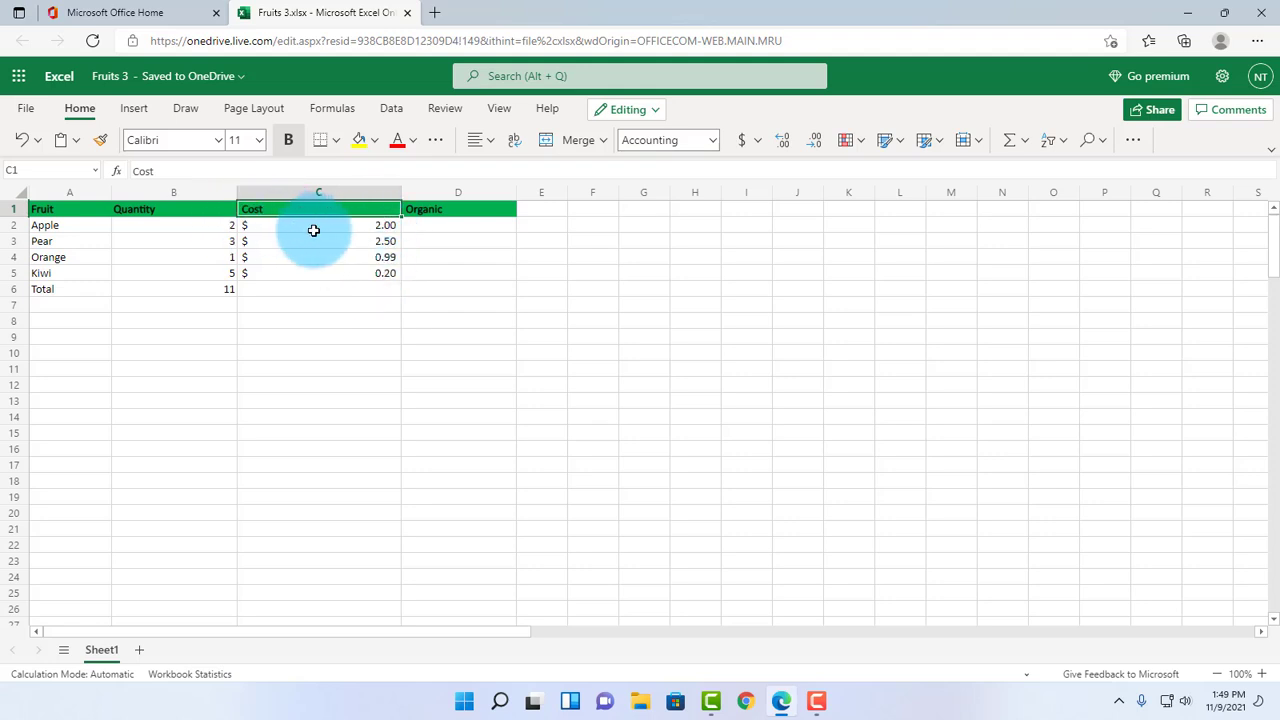
left_click(330, 288)
type("=S")
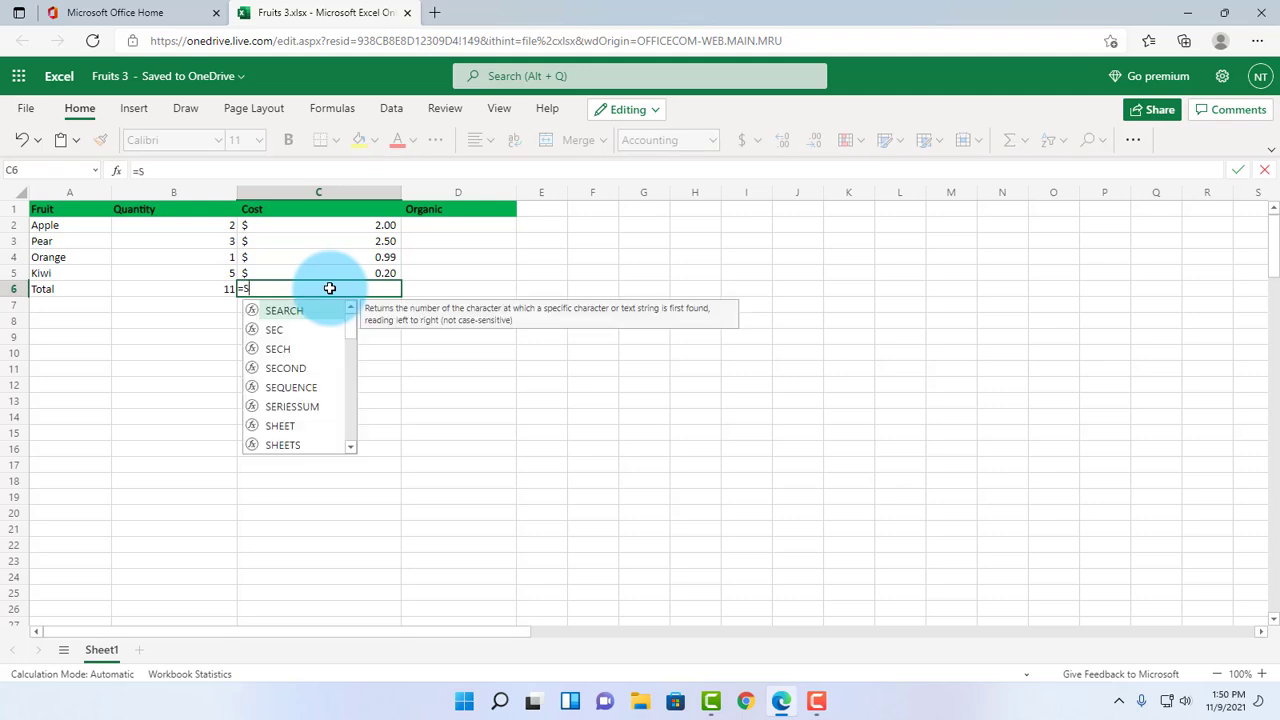
type("um")
key("Tab")
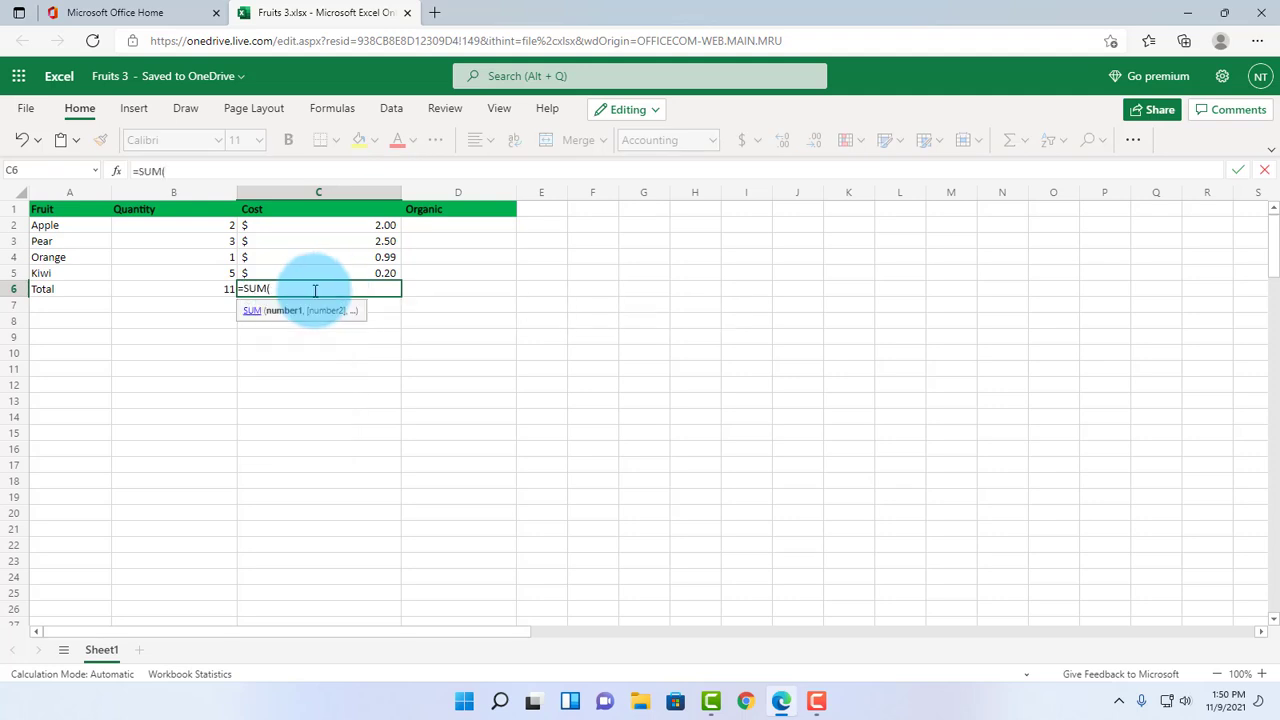
type("c2:")
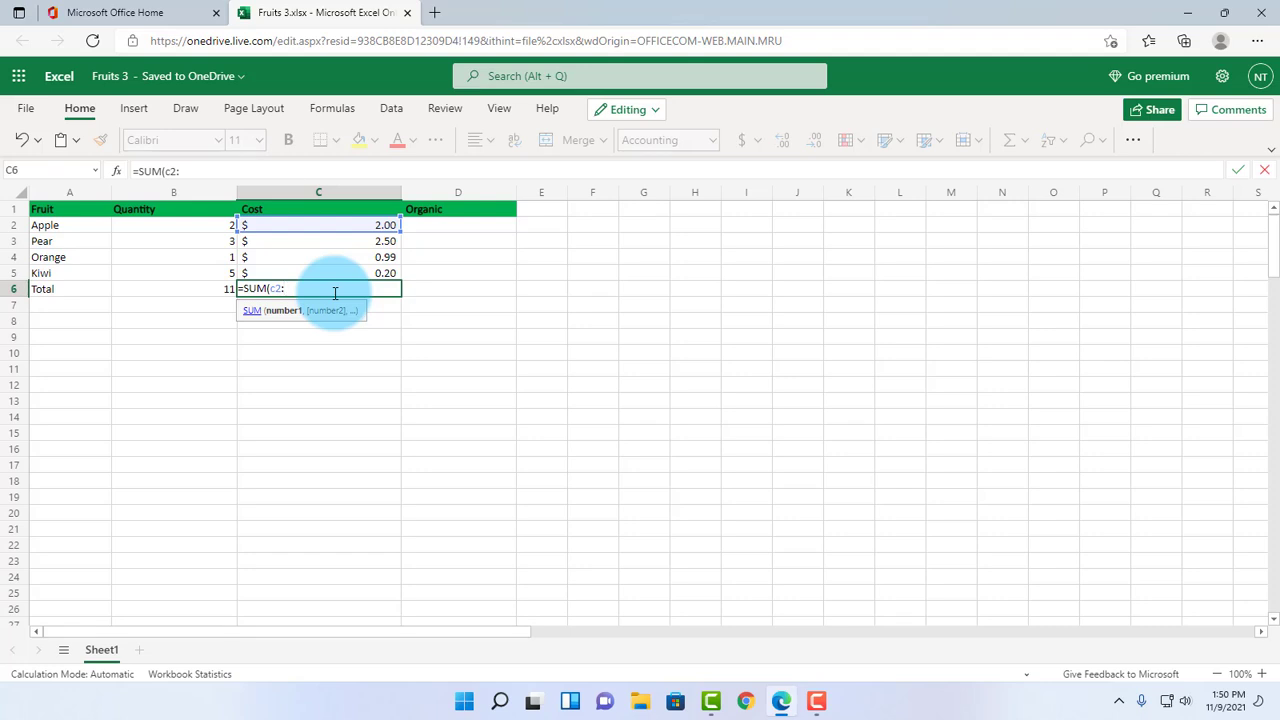
type("c5)")
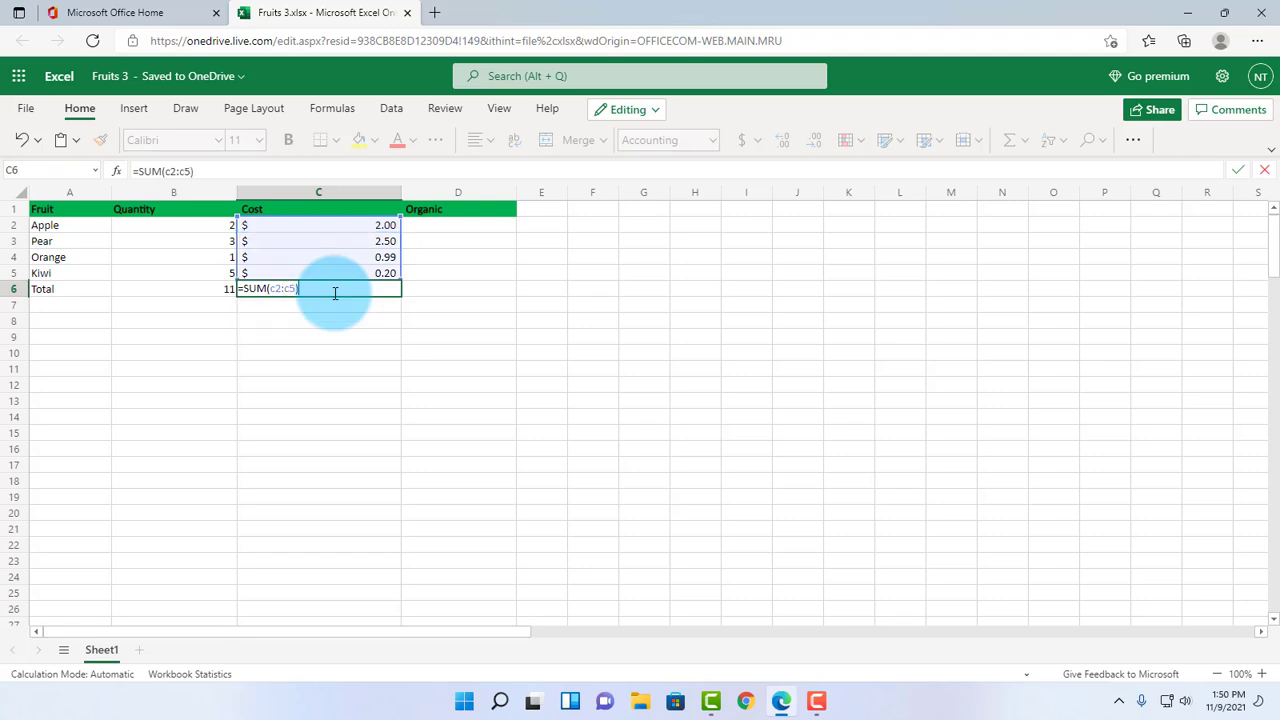
key("Return")
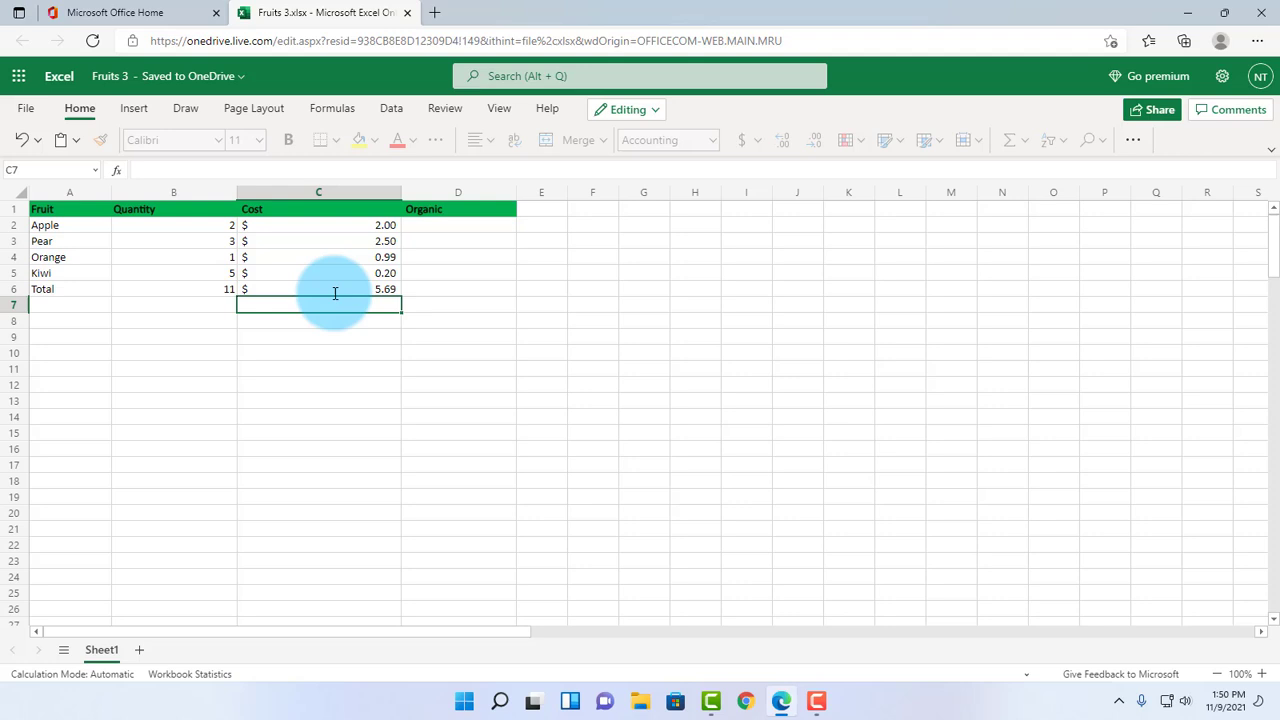
Clear the Cost total in C6 and re-enter it as a SUM formula by selecting the range C2:C5.
left_click(388, 289)
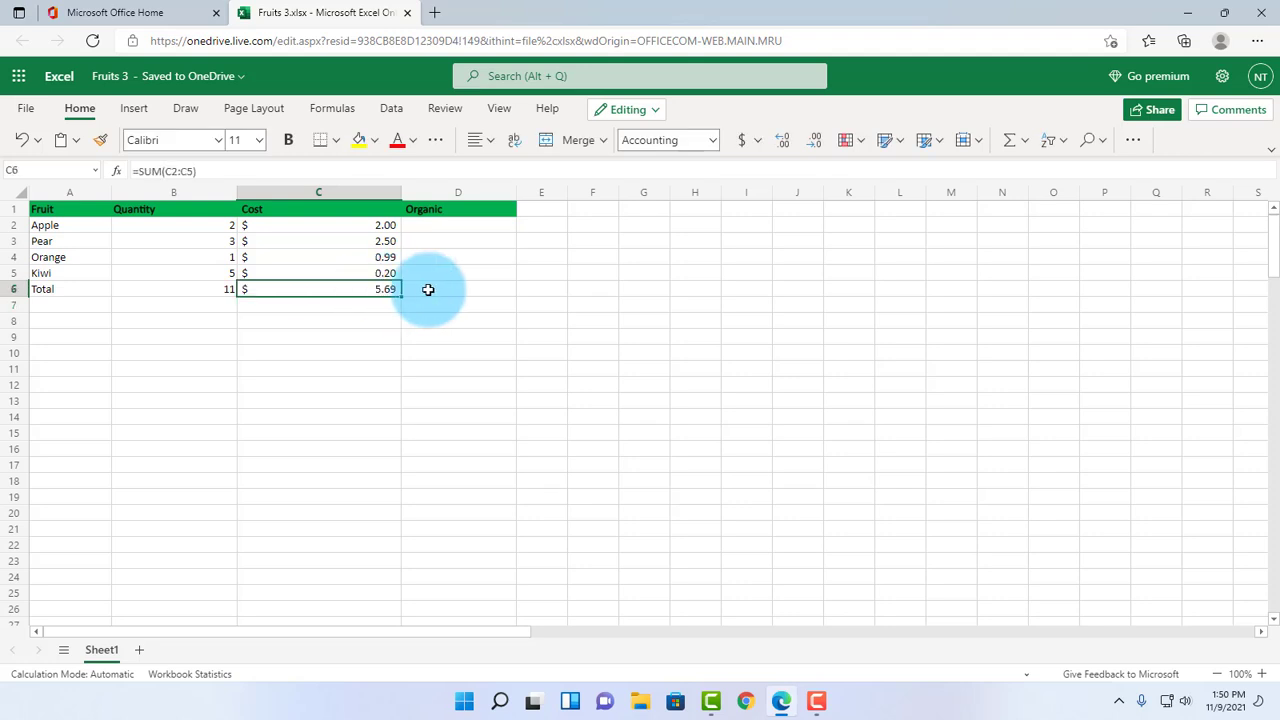
key("Delete")
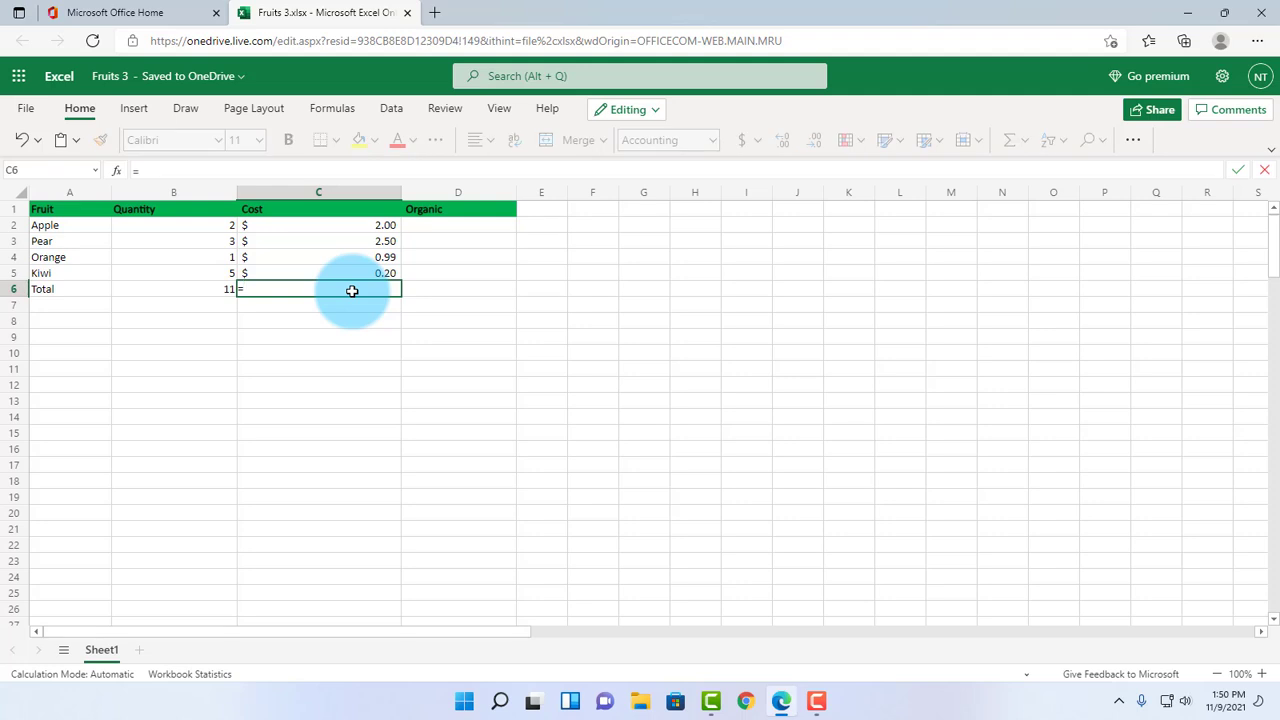
type("=sum")
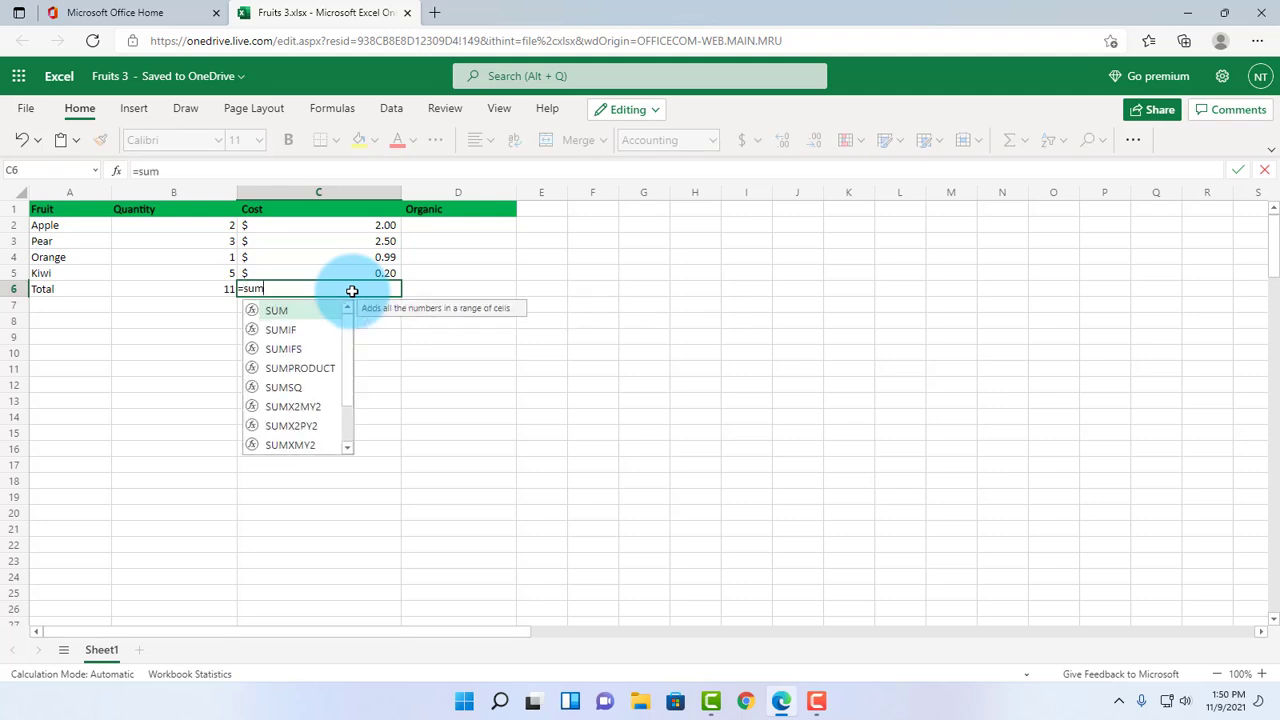
left_click(294, 314)
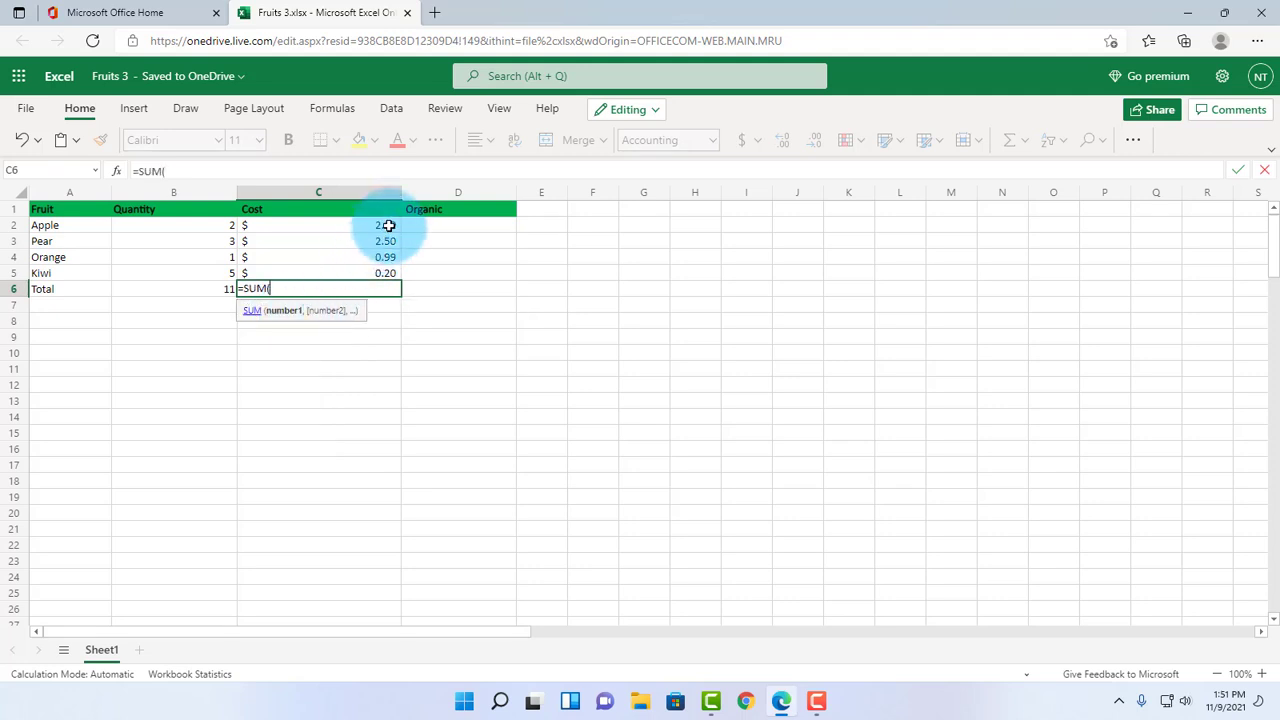
left_click_drag(389, 226, 391, 273)
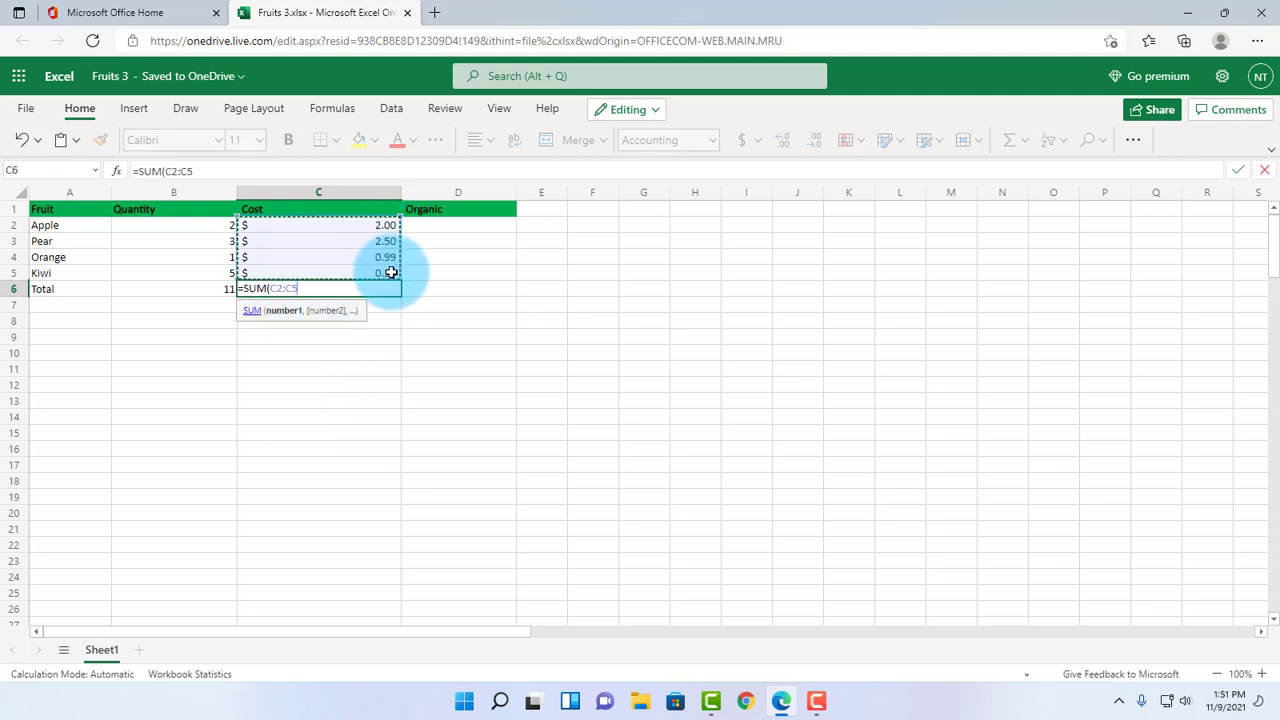
key("Return")
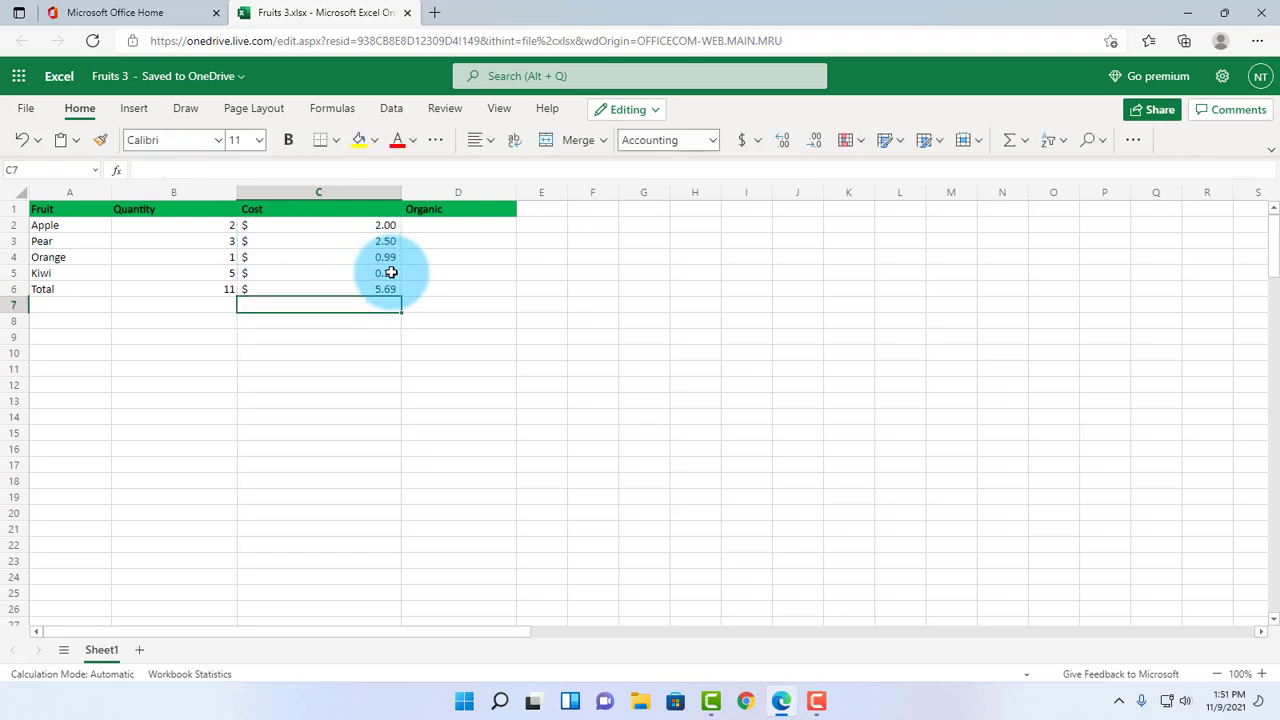
left_click(380, 322)
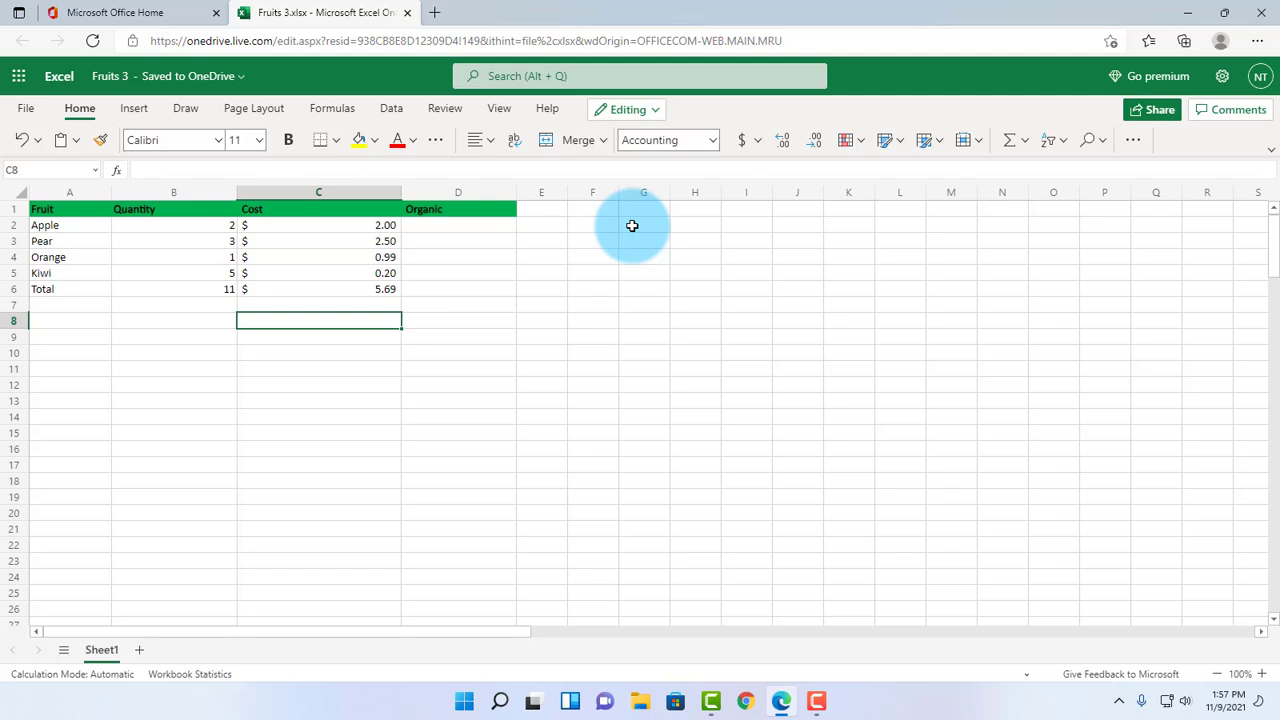
Open the sharing options for the Fruits 3 workbook and check the available recipient permissions.
left_click(1161, 112)
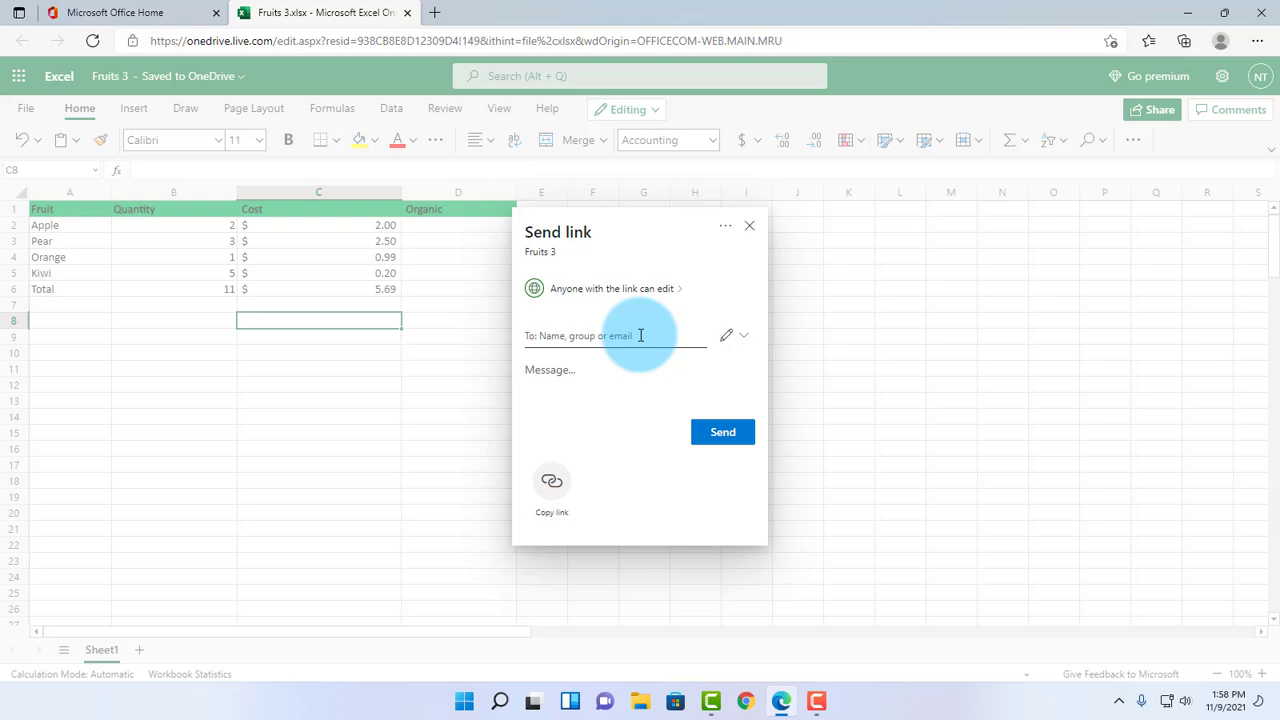
left_click(740, 340)
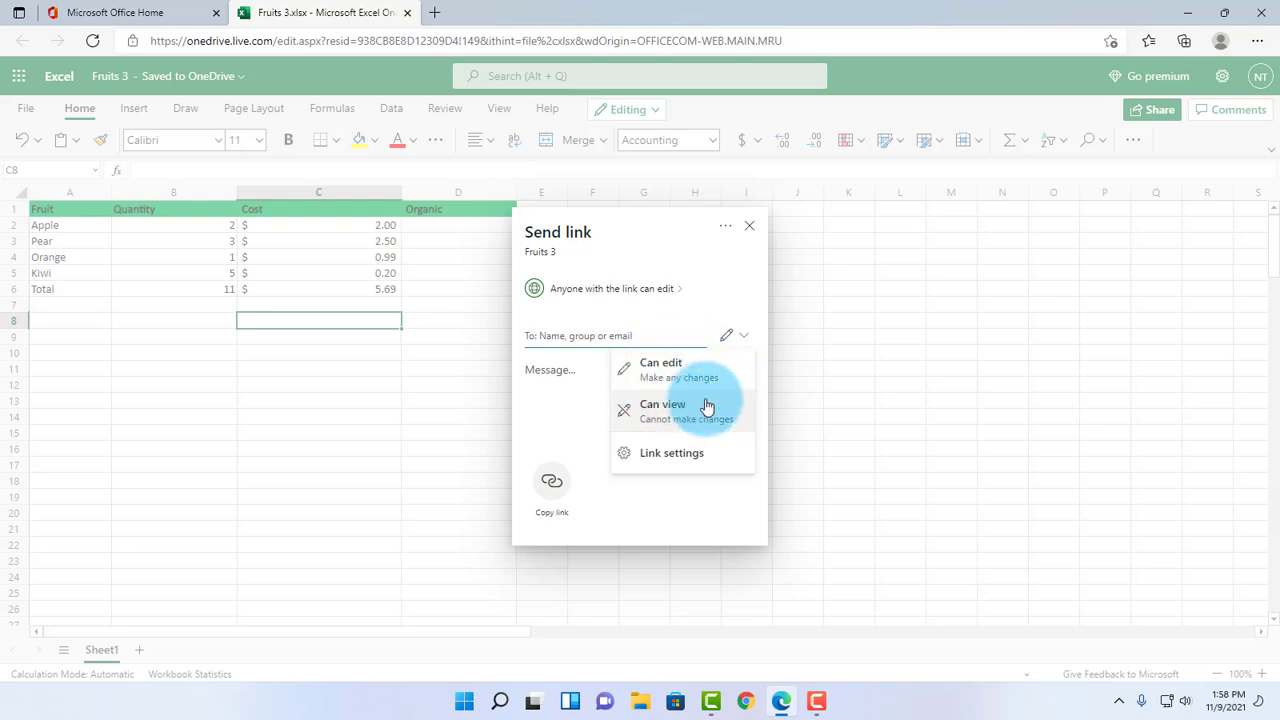
left_click(600, 368)
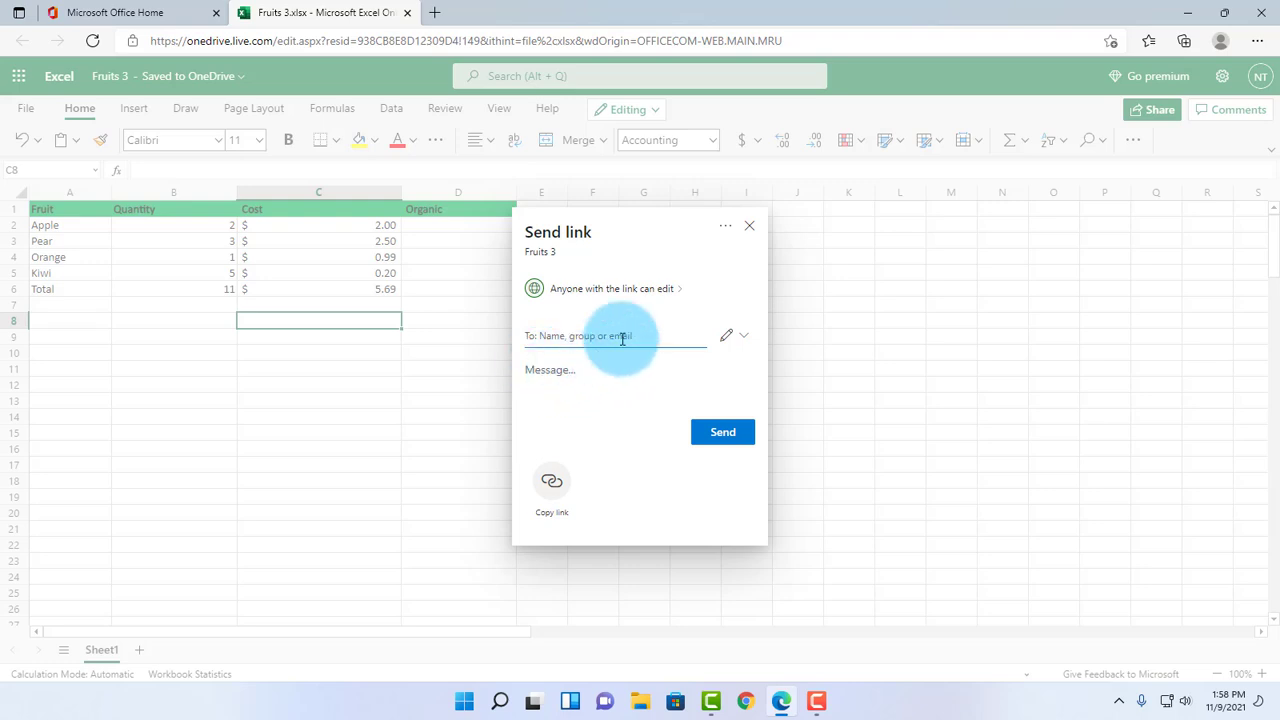
Try turning off Allow editing in the link settings for anyone with the link, and cancel without applying.
left_click(677, 293)
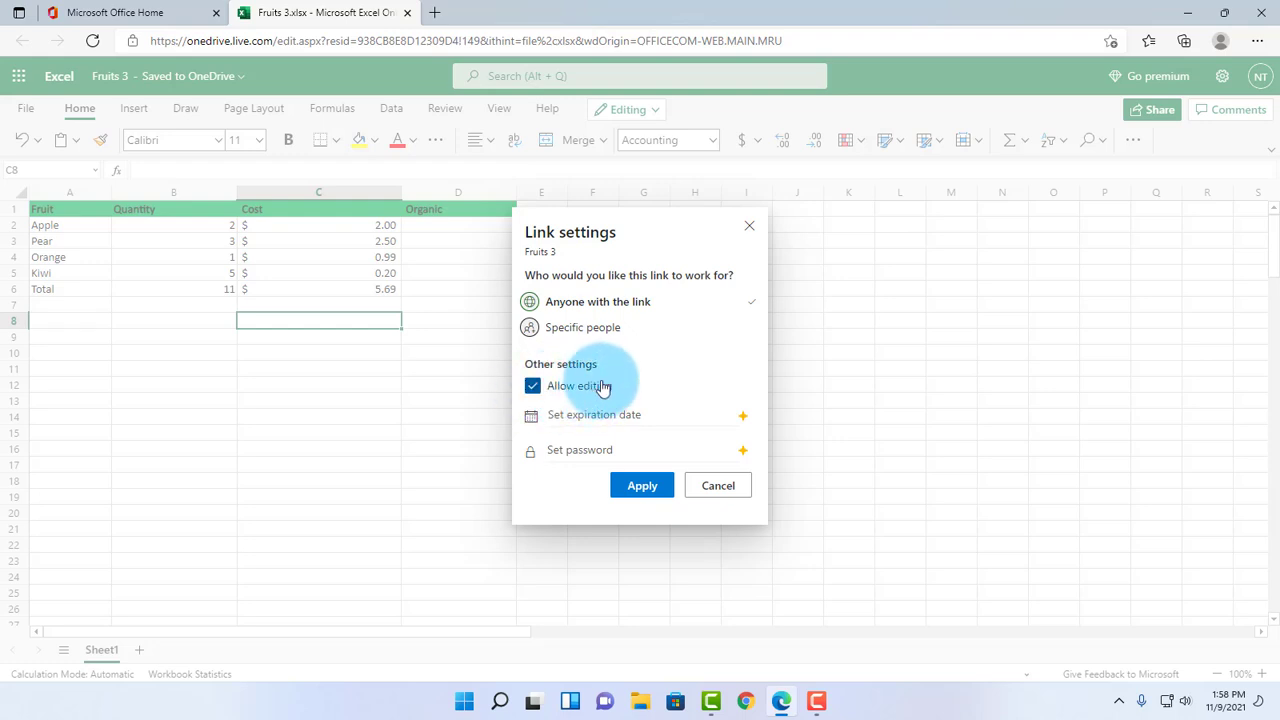
left_click(533, 390)
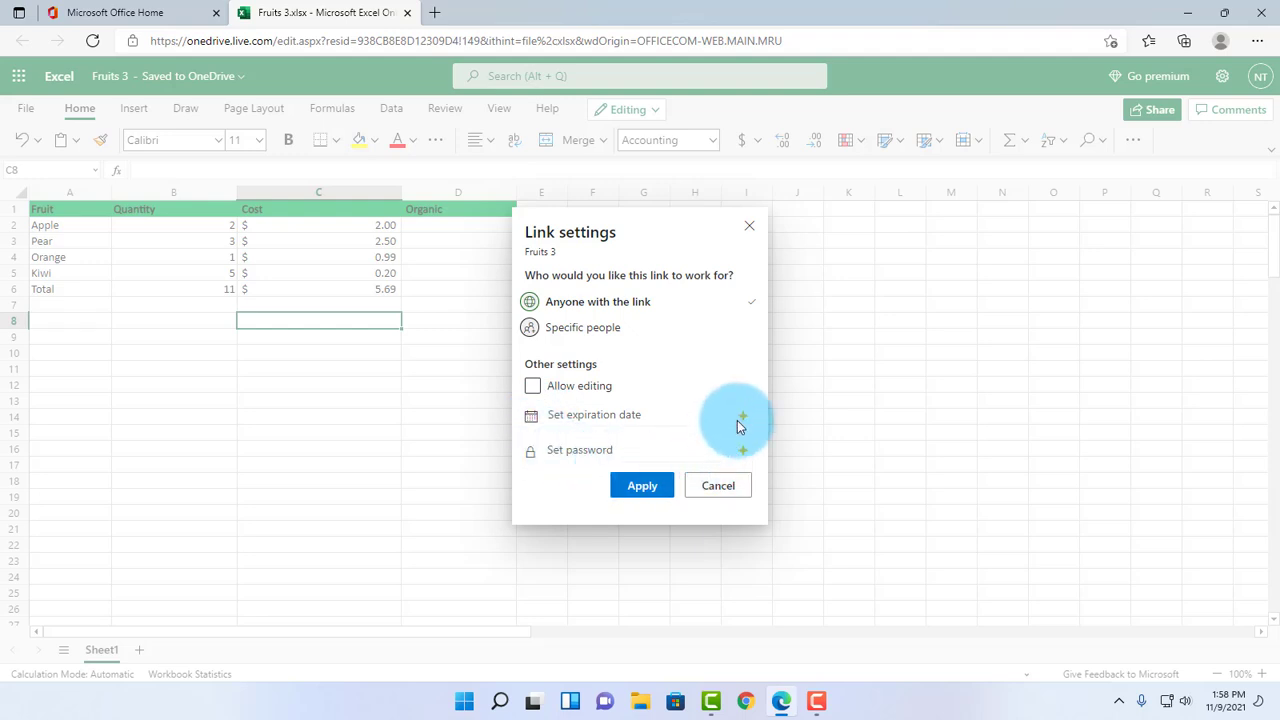
left_click(710, 484)
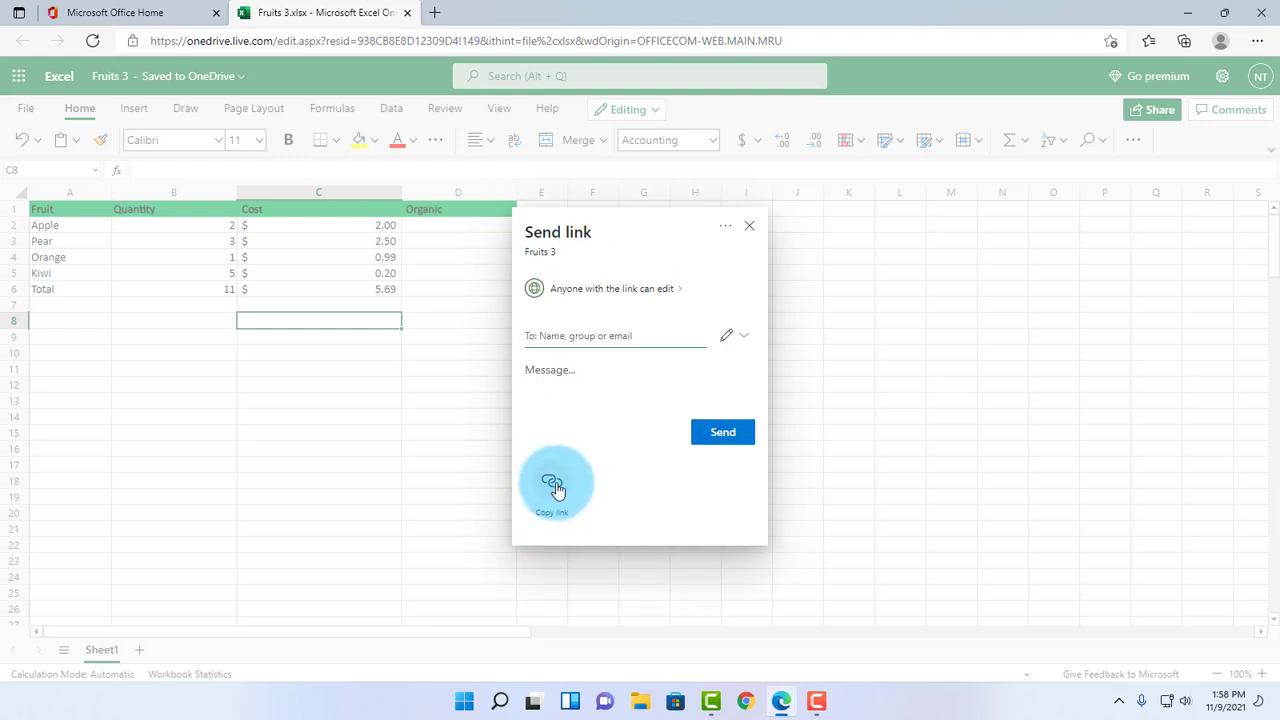
Copy a sharing link to the Fruits 3 workbook that lets anyone with the link edit.
left_click(554, 484)
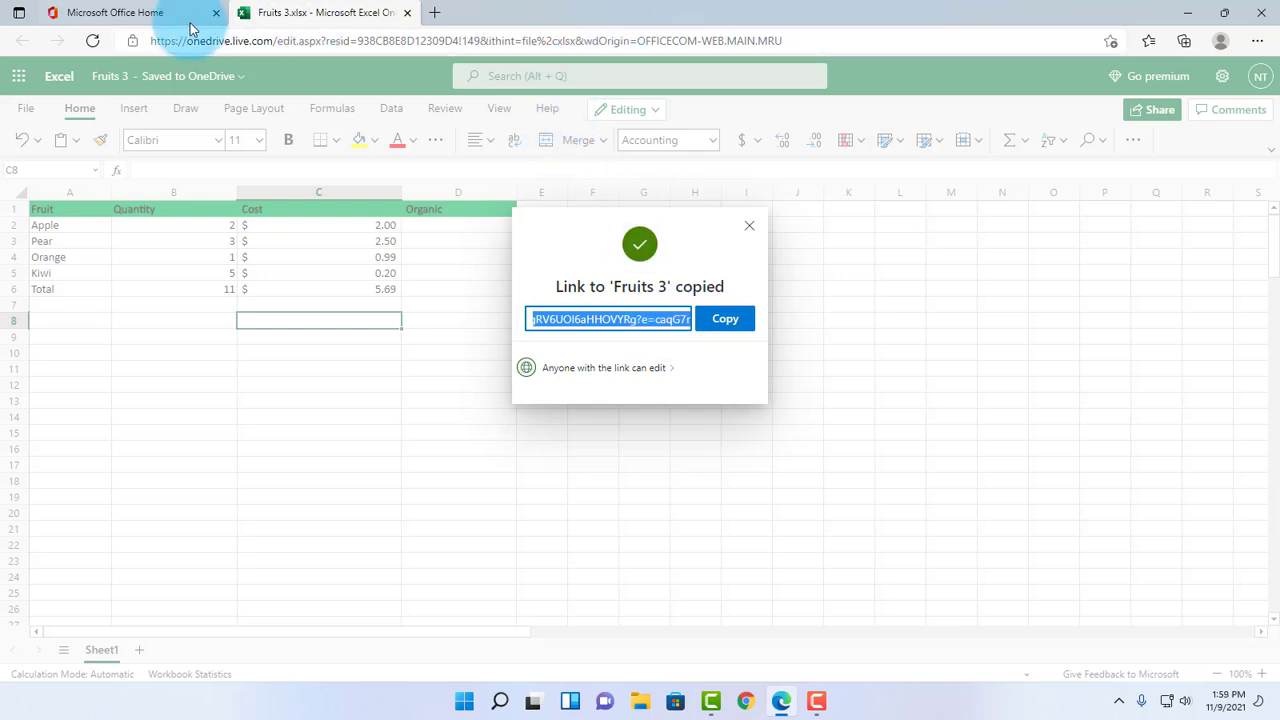
left_click(722, 320)
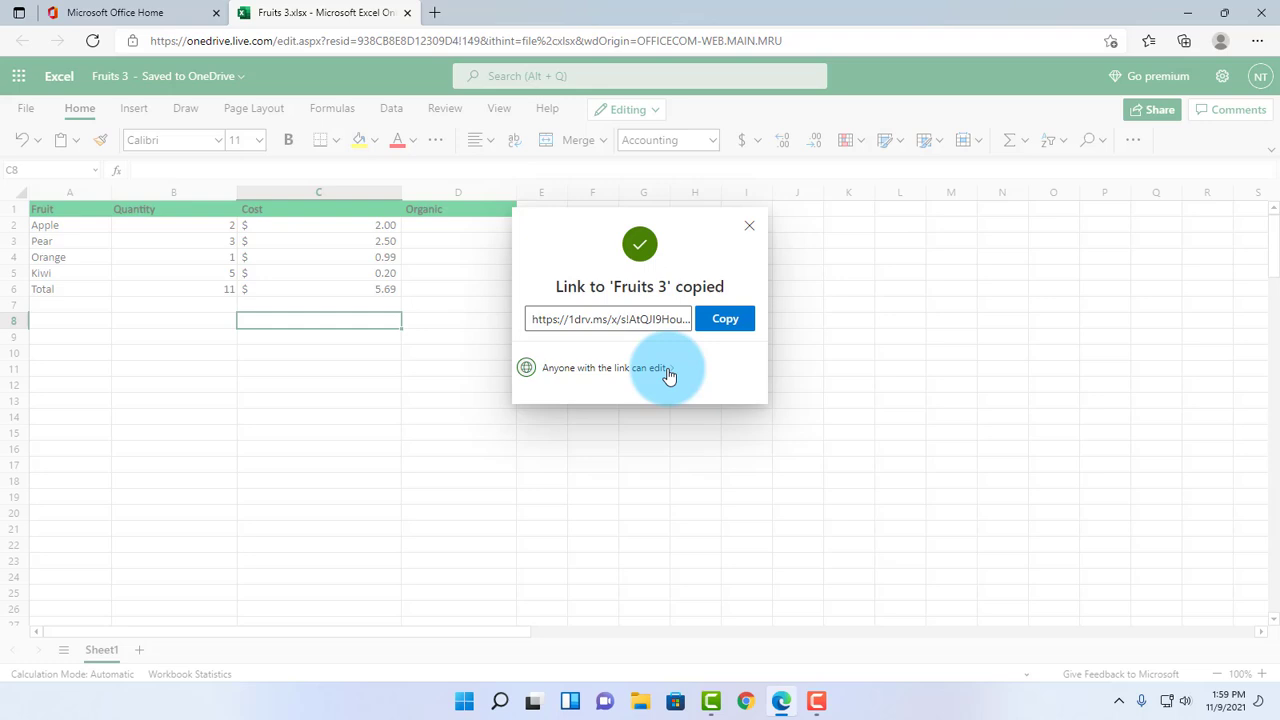
left_click(721, 322)
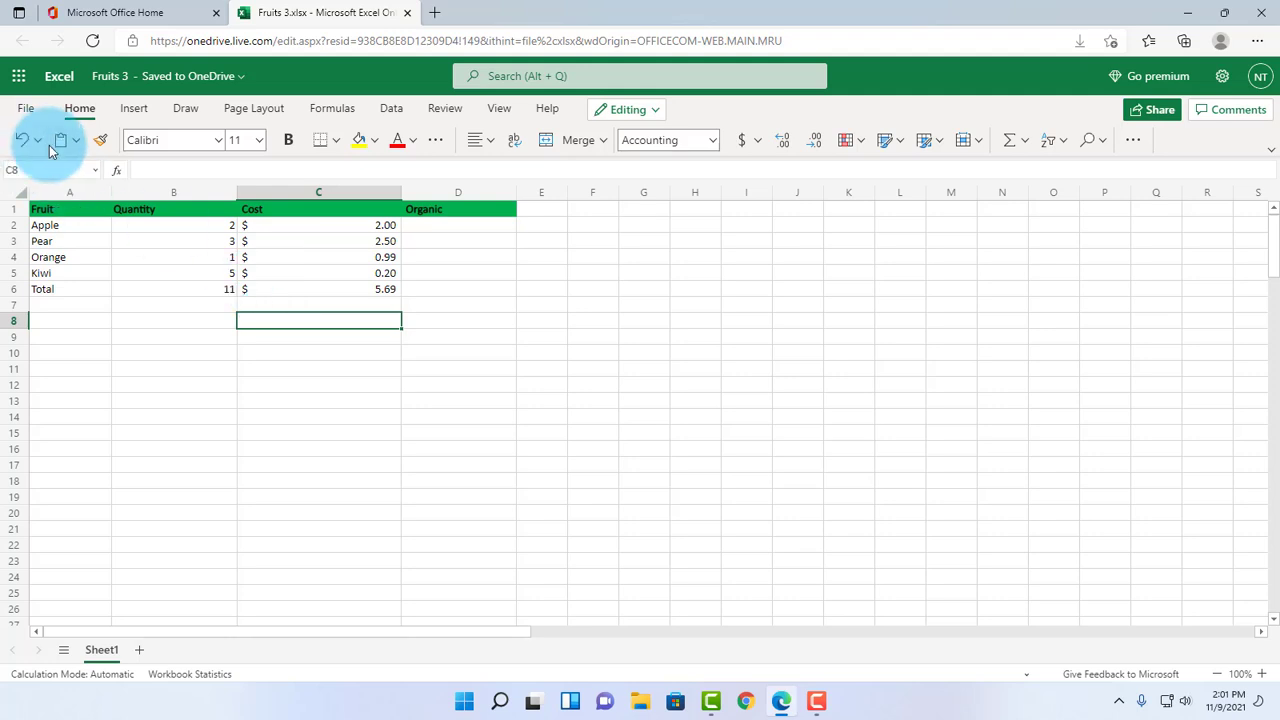
Download a copy of the Fruits 3 workbook to the computer and close the workbook.
left_click(31, 112)
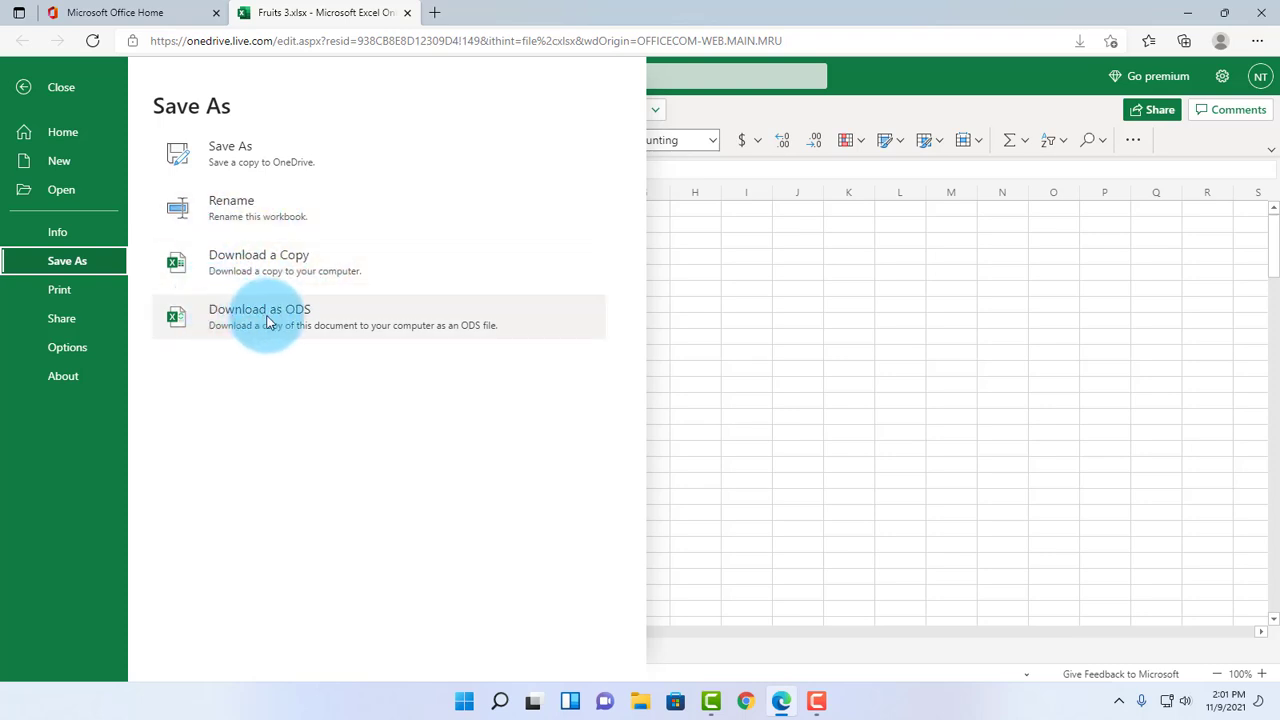
left_click(254, 266)
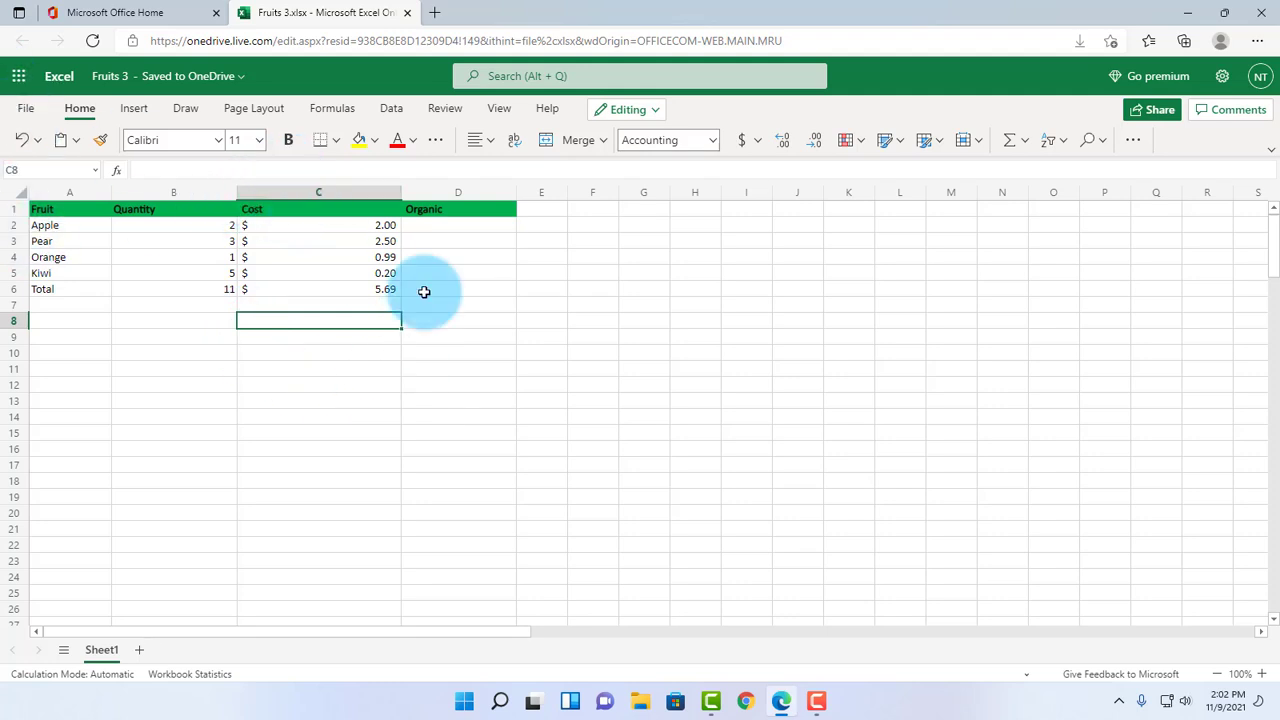
key("ctrl+w")
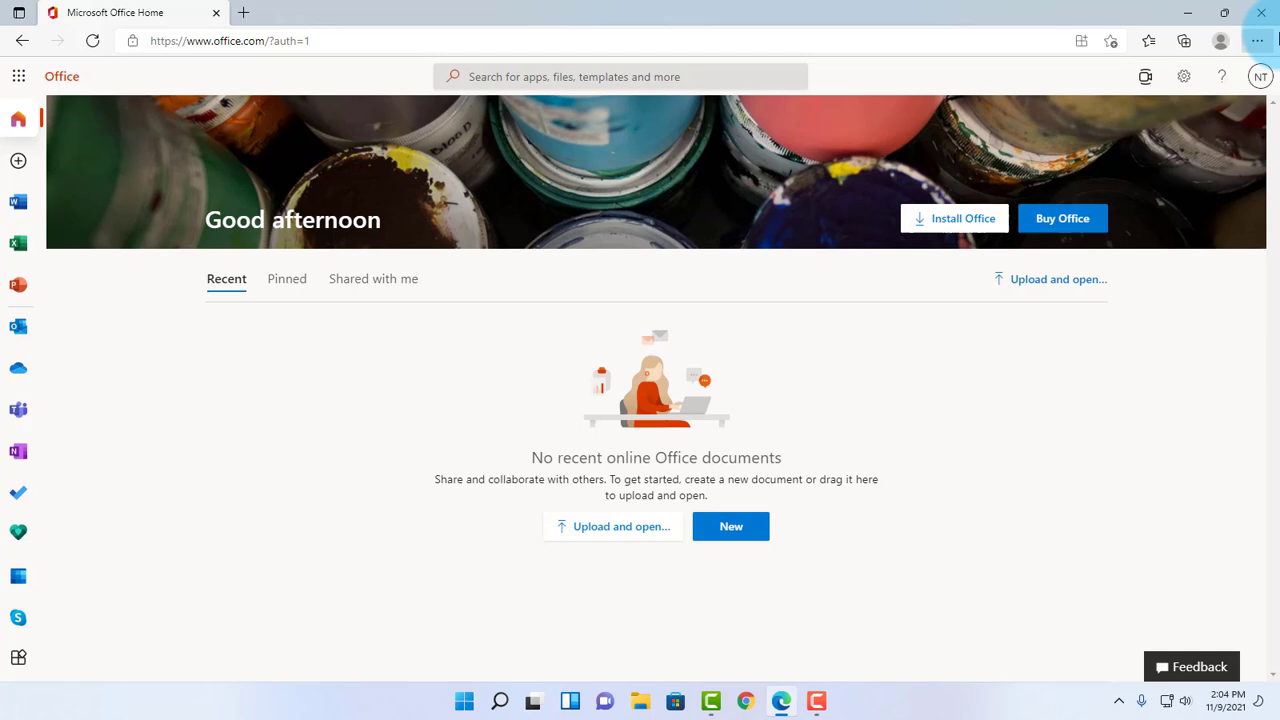
Install the Office site as an app from Microsoft Edge, allowing it to be pinned to the taskbar and Start.
left_click(1258, 41)
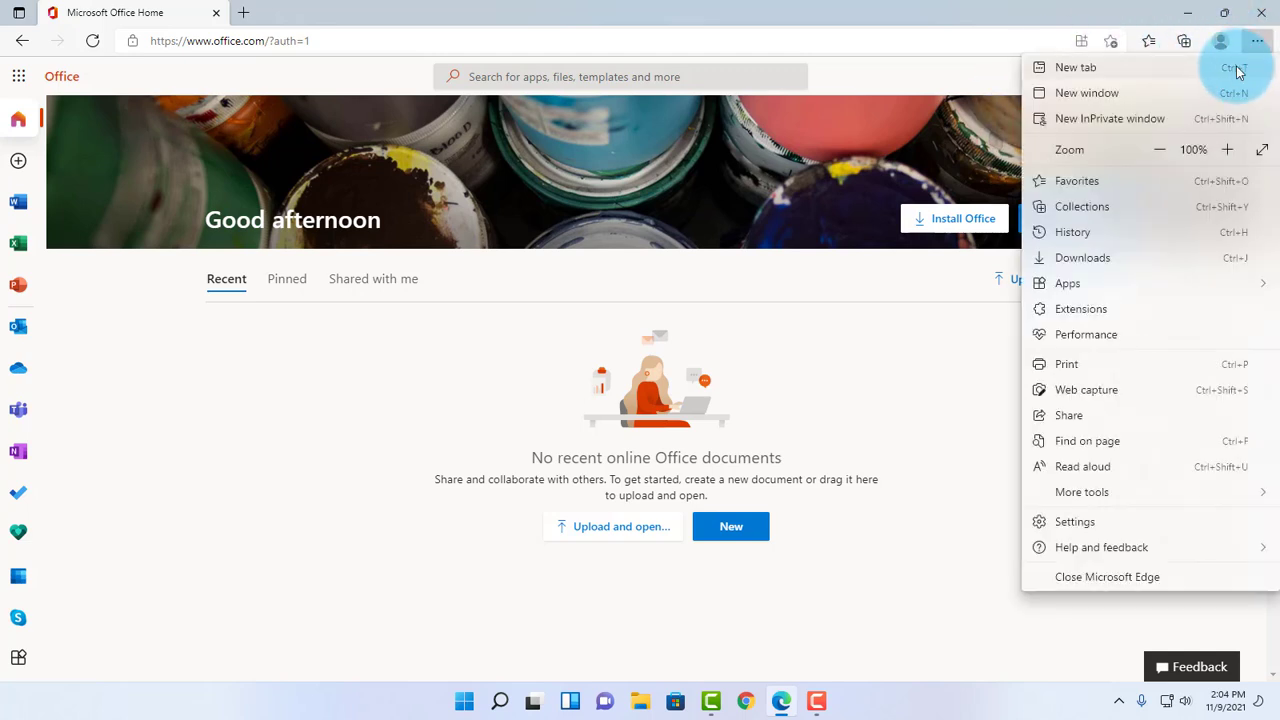
mouse_move(1070, 286)
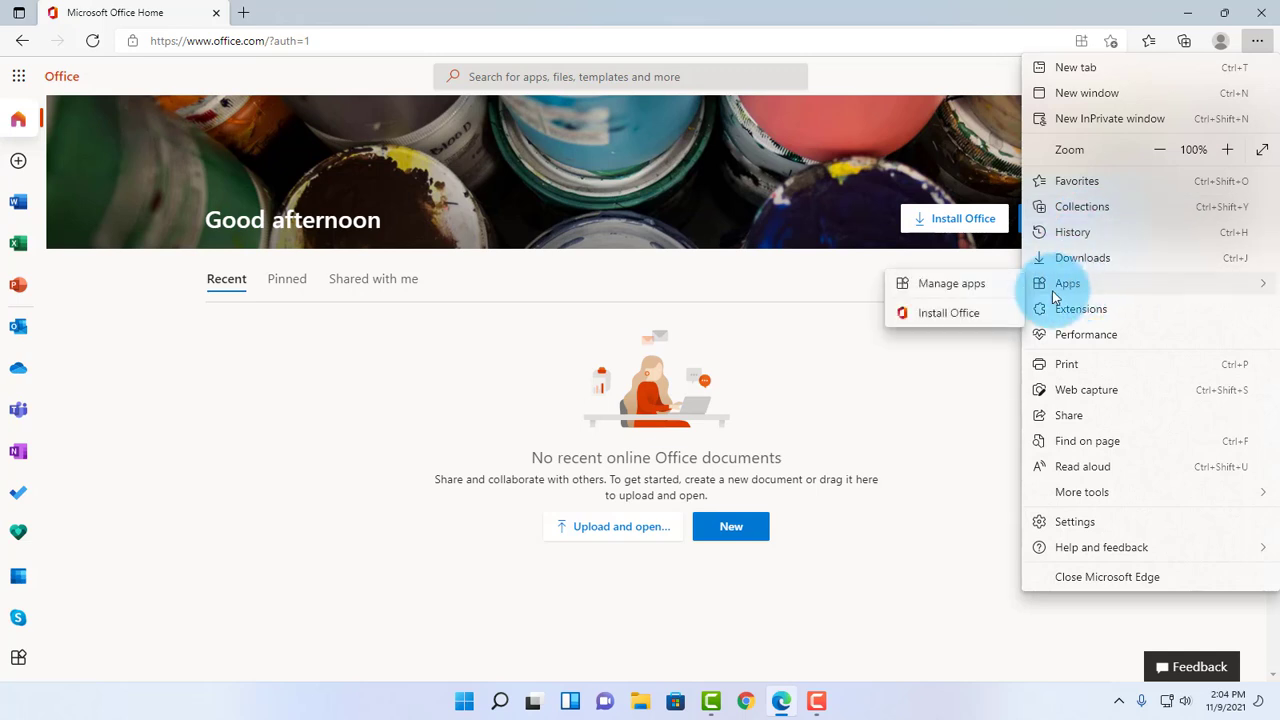
left_click(966, 314)
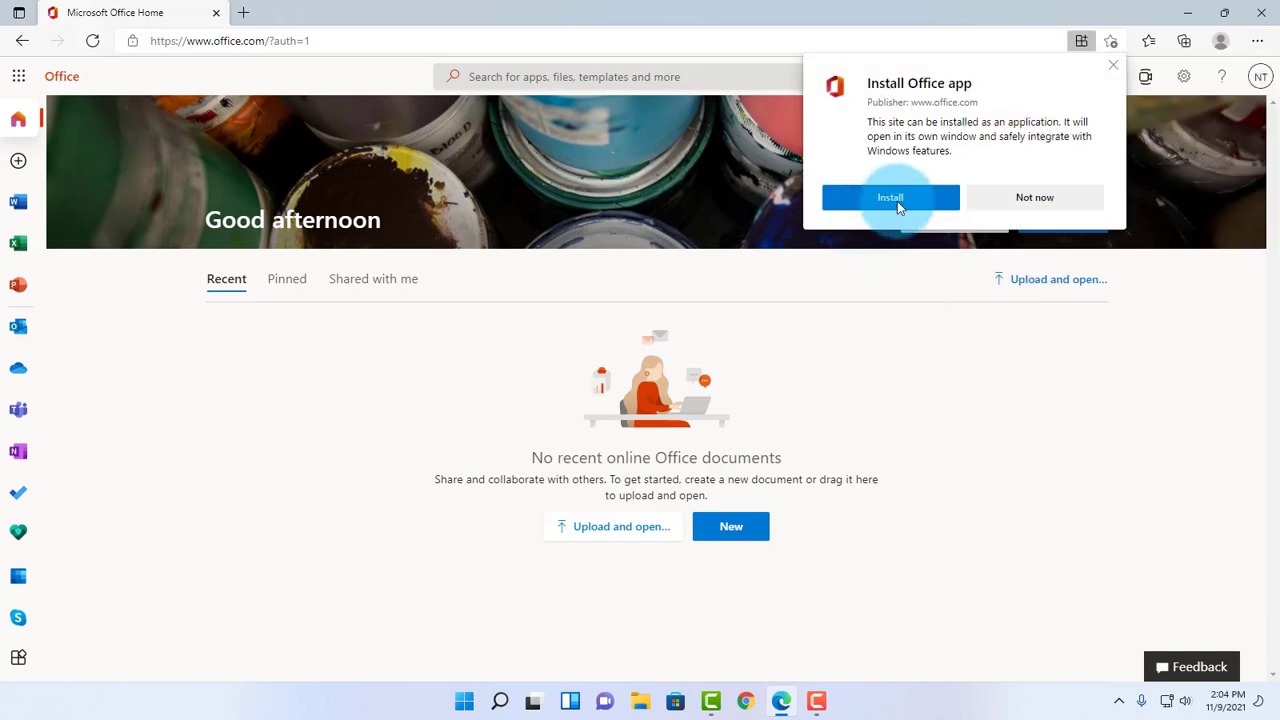
left_click(897, 201)
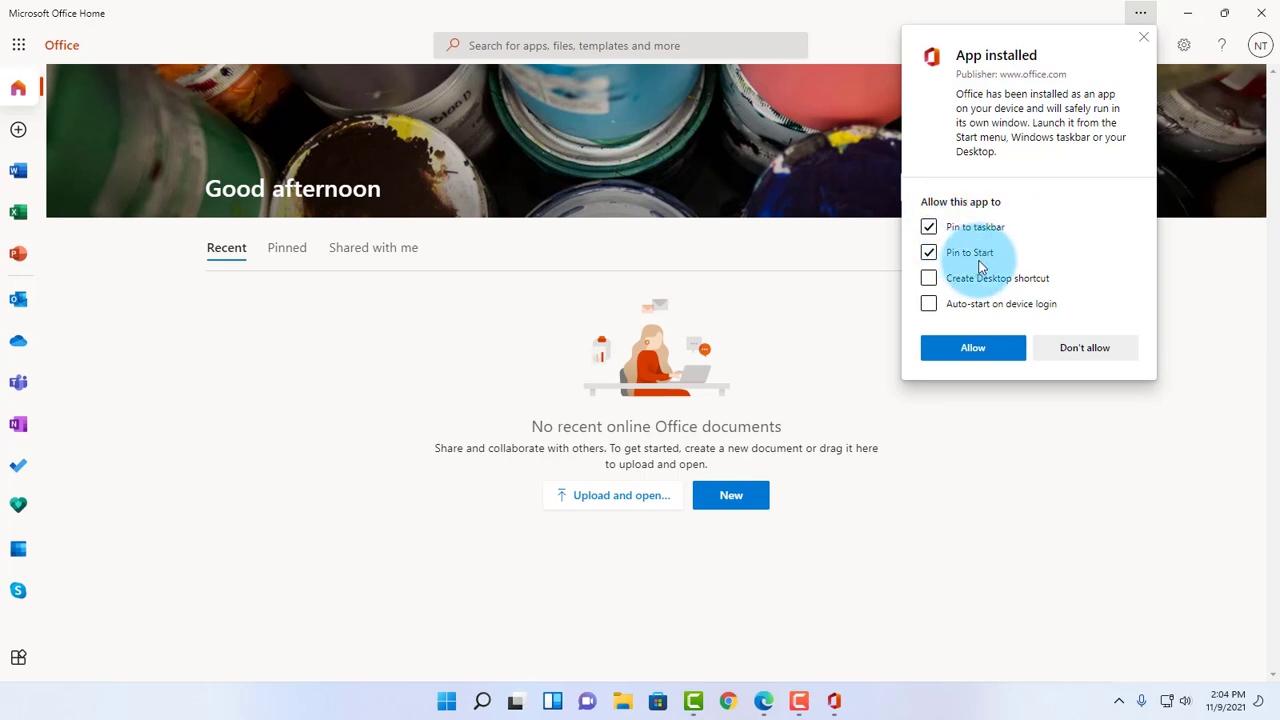
left_click(990, 344)
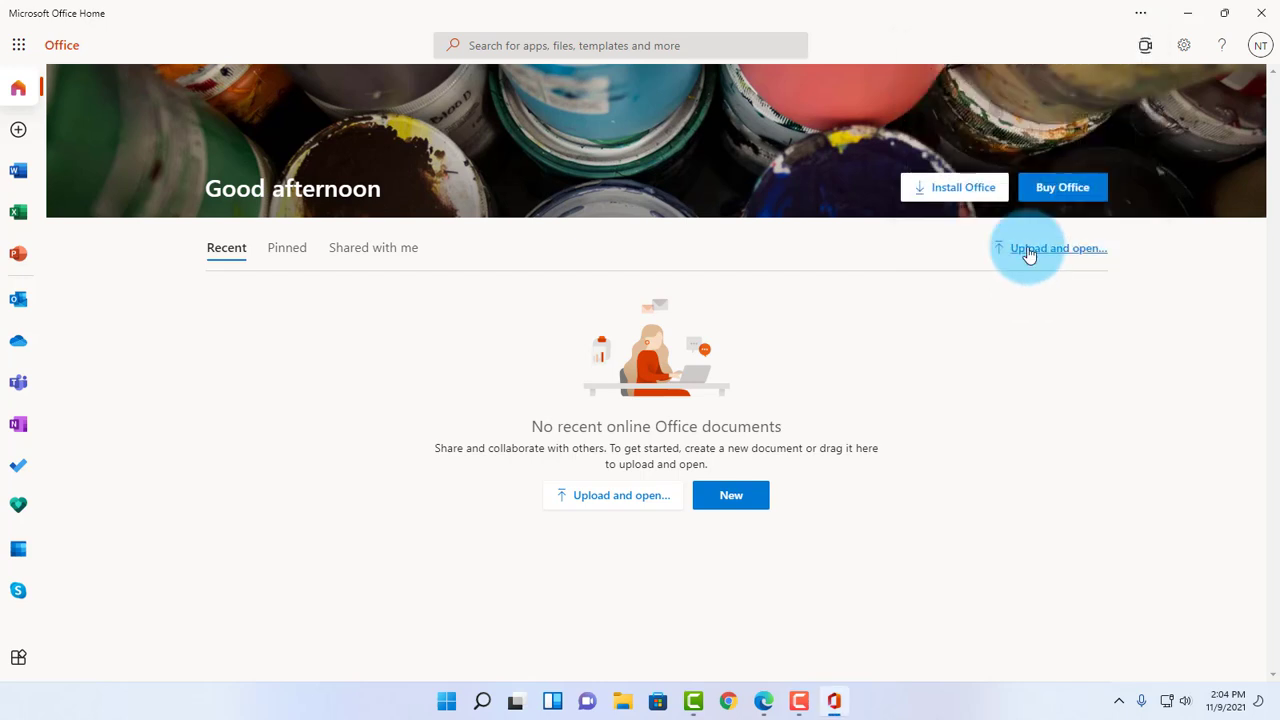
Close the installed Office app window and relaunch the app from its pinned taskbar shortcut.
left_click(1265, 20)
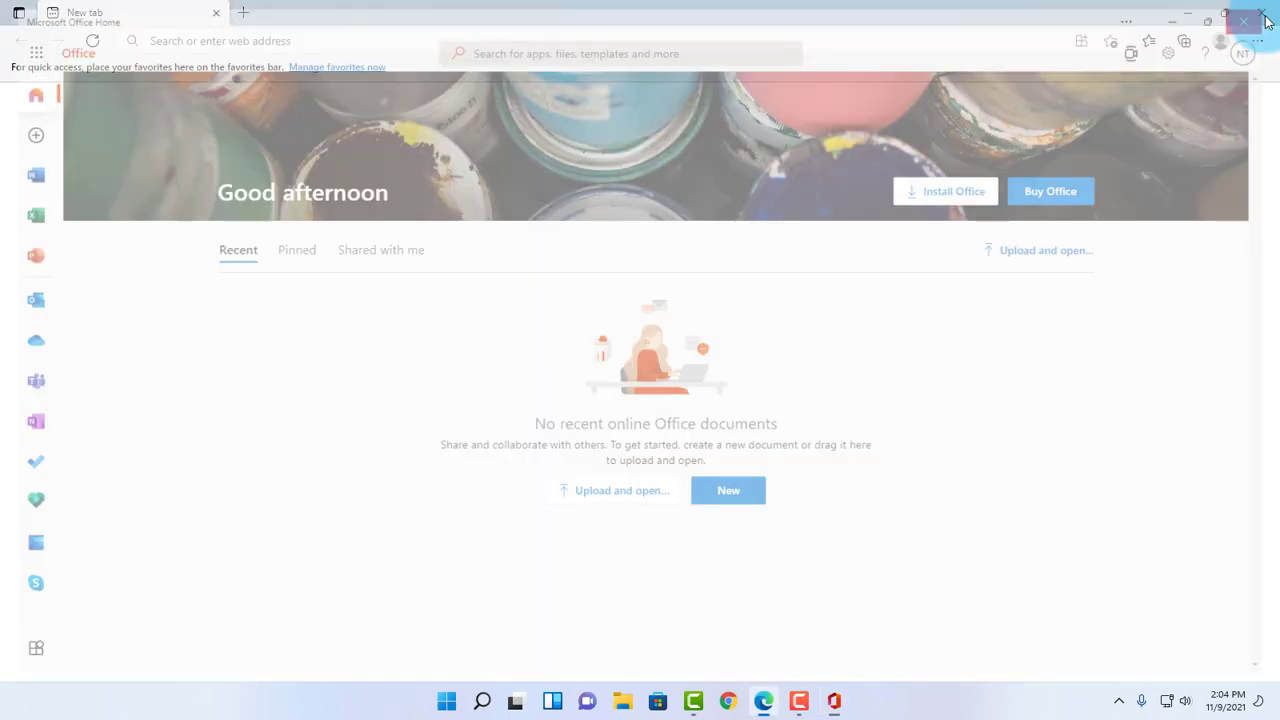
left_click(835, 703)
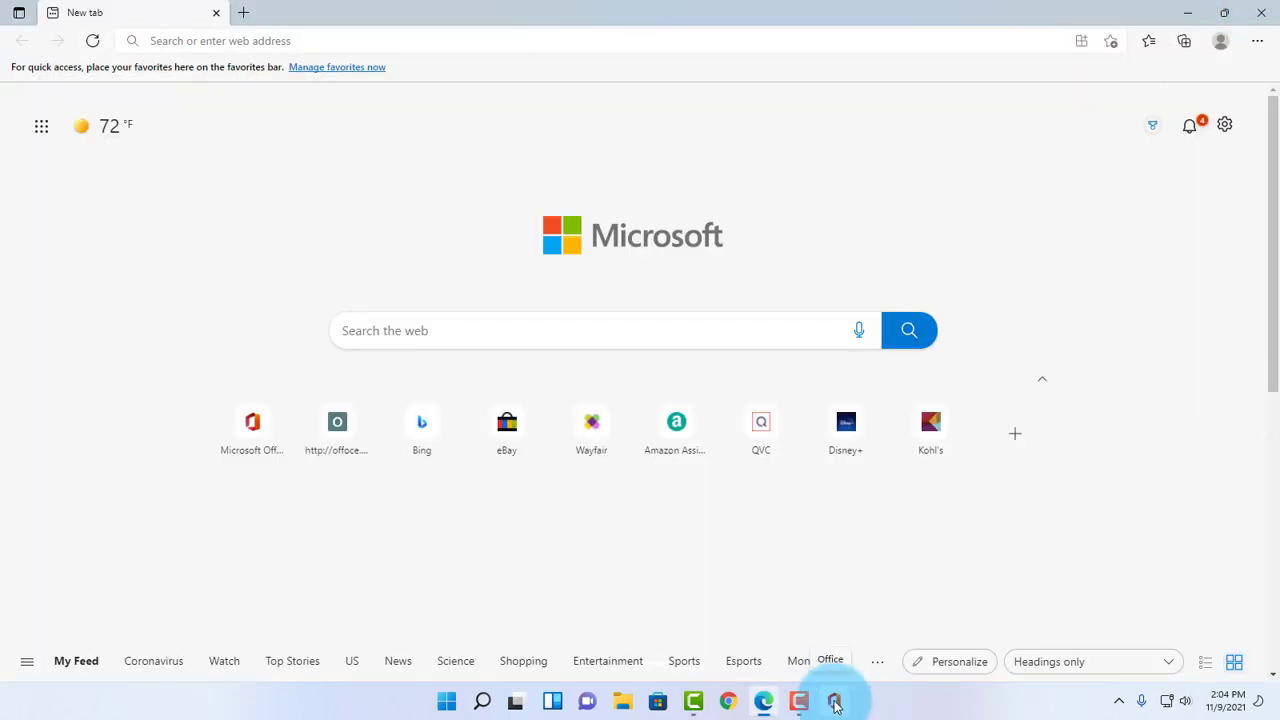